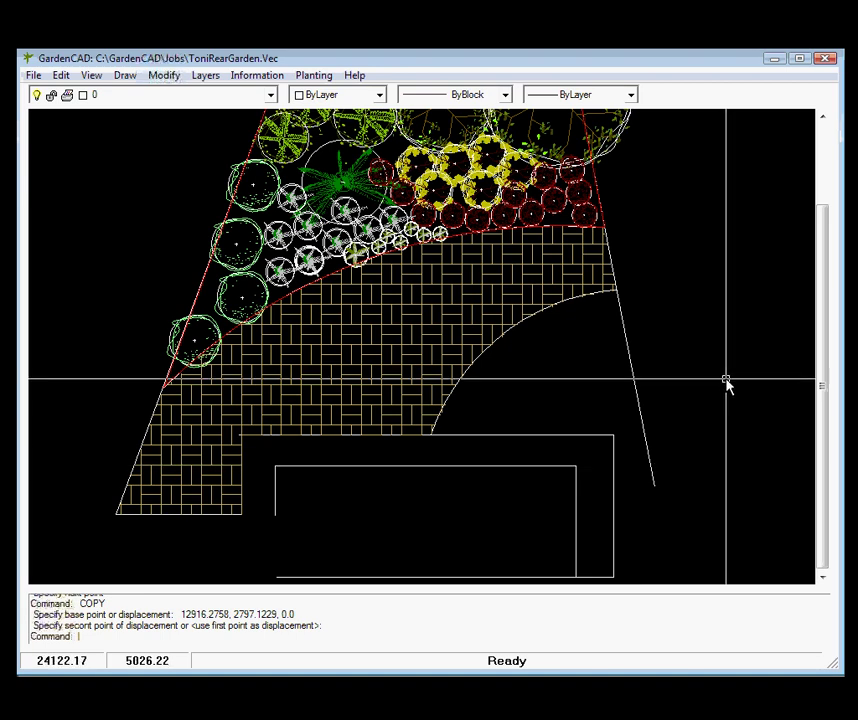
# Step: Review the drafting aids settings from the drawing's shortcut menu
pyautogui.rightClick(677, 364)
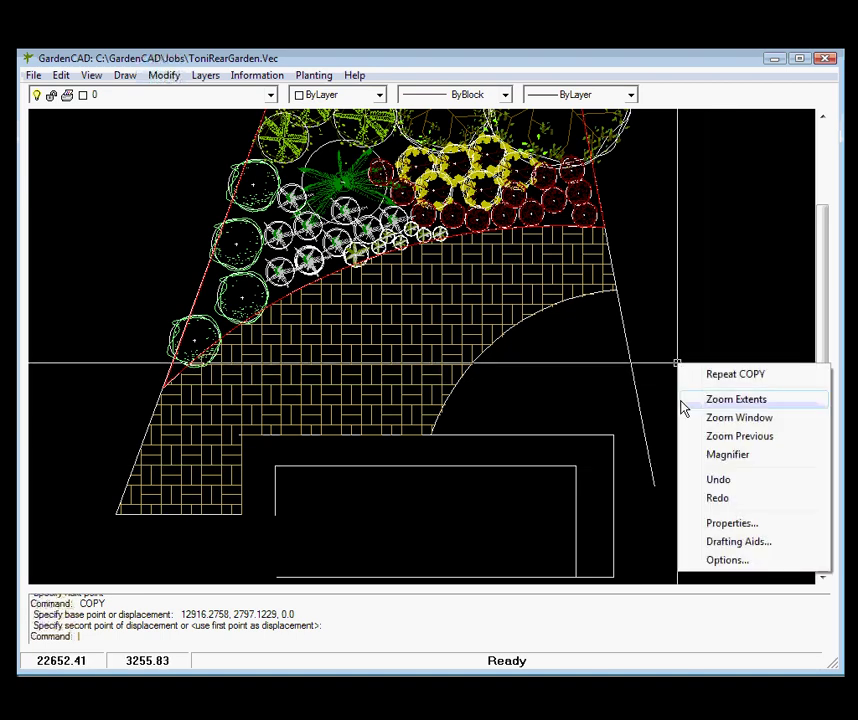
pyautogui.click(722, 544)
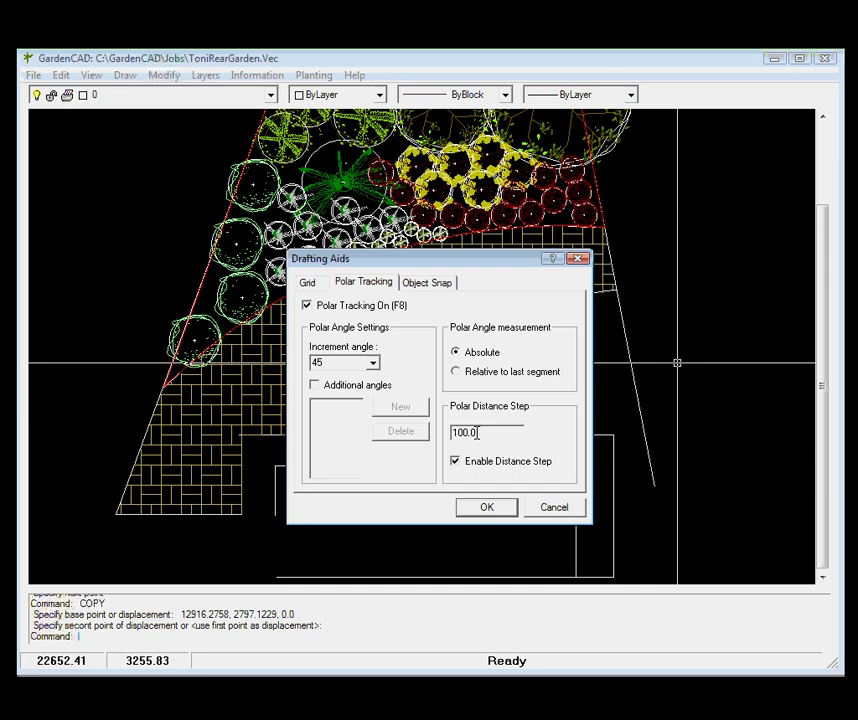
pyautogui.click(487, 508)
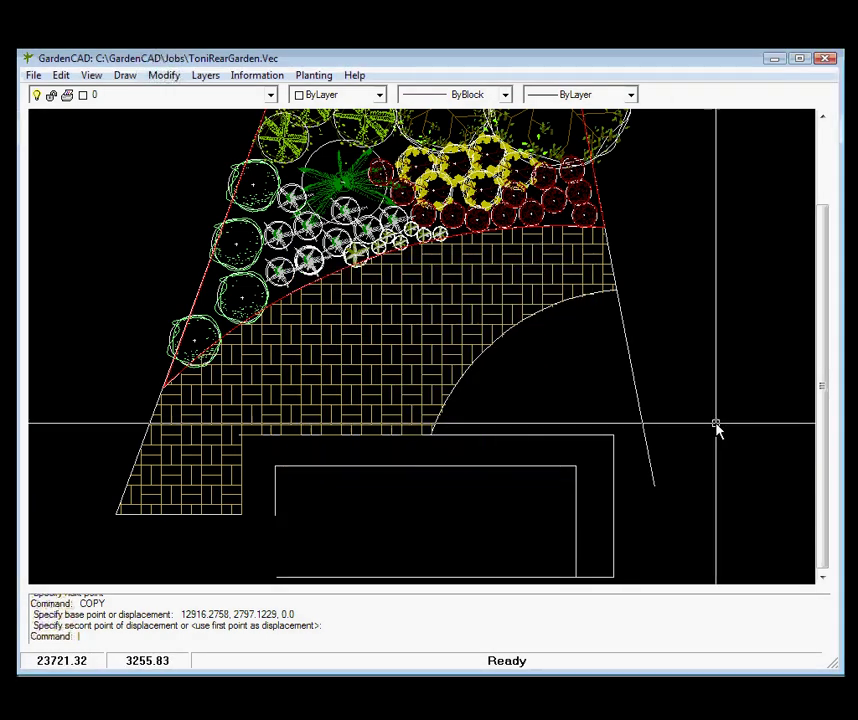
# Step: Copy the rectangle's top line from its endpoint 3000 mm straight up at Polar 90°
pyautogui.click(585, 436)
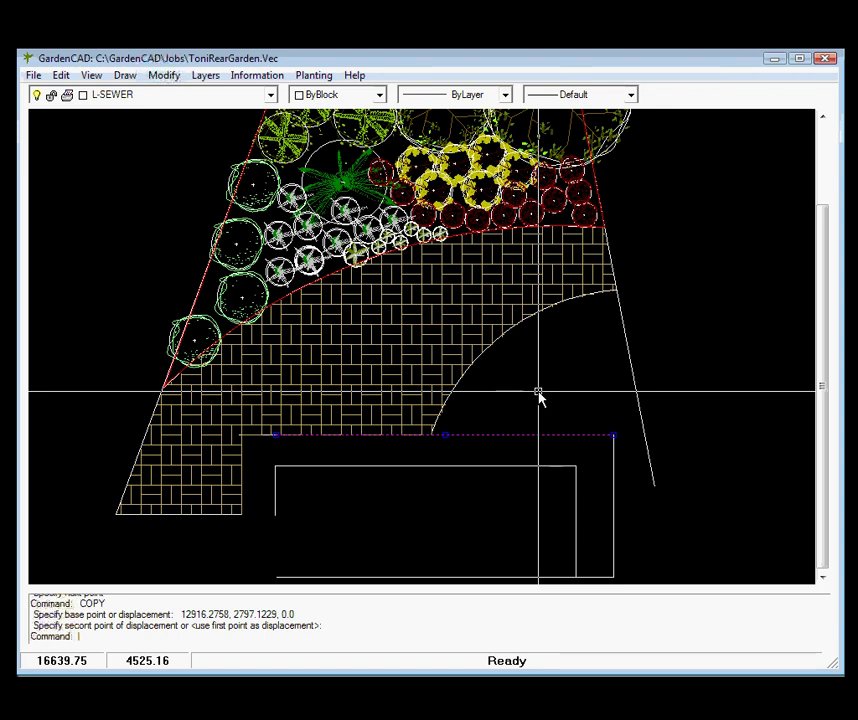
pyautogui.rightClick(492, 440)
pyautogui.click(534, 494)
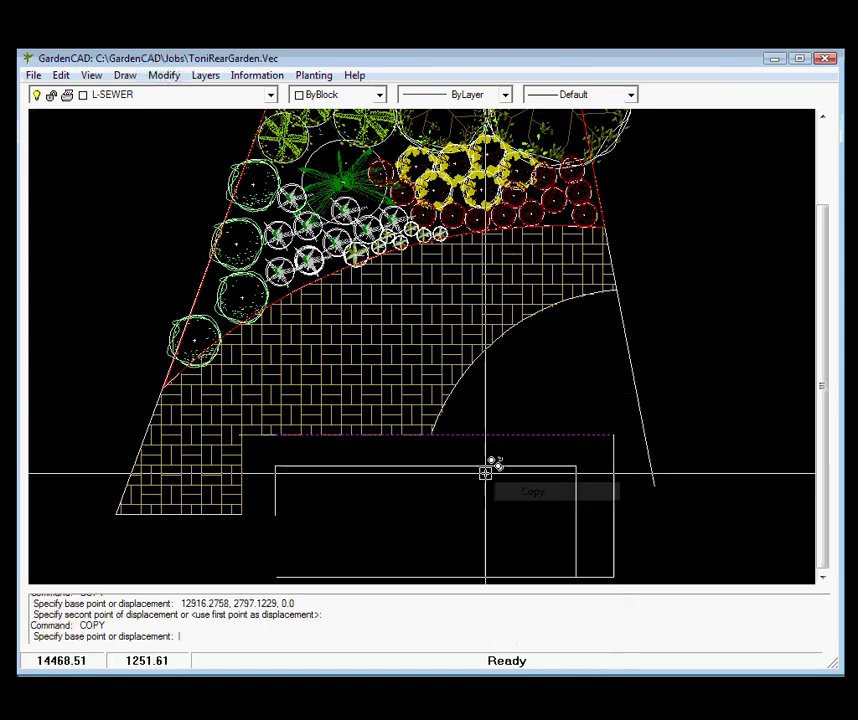
pyautogui.click(447, 438)
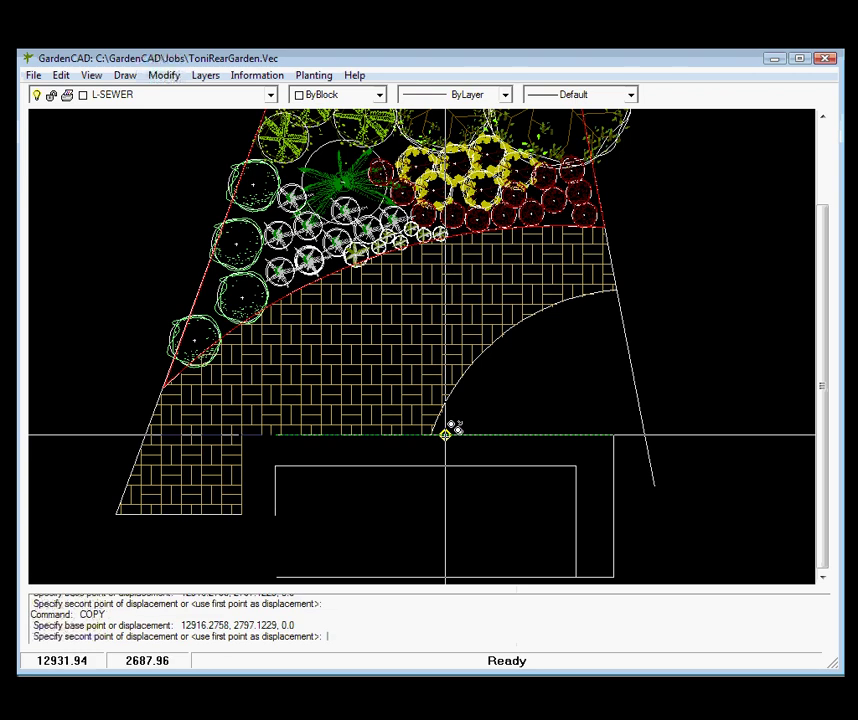
pyautogui.click(446, 358)
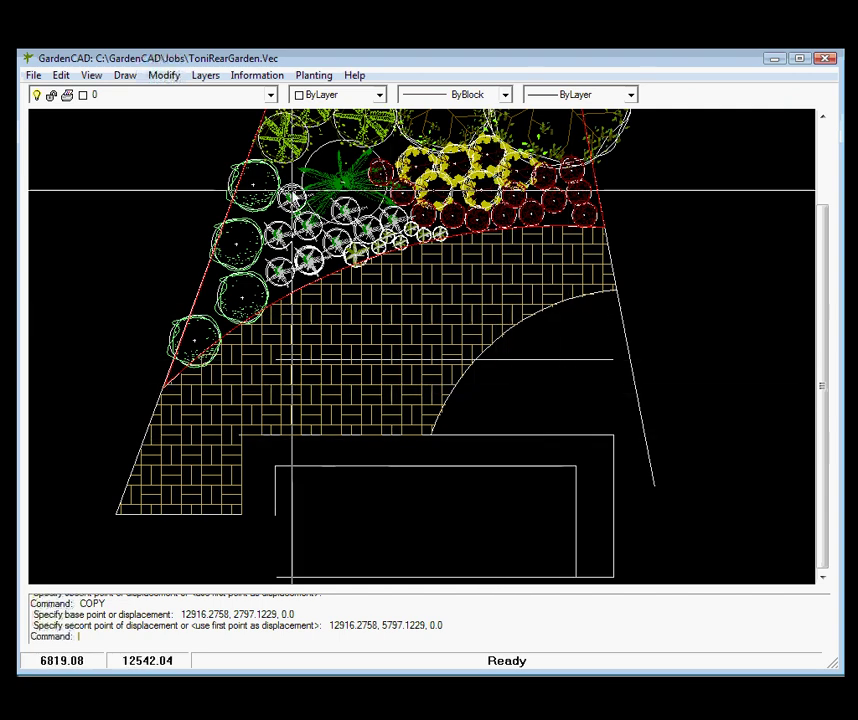
# Step: Extend the right vertical line up to the copied horizontal line with Modify > Extend
pyautogui.click(163, 75)
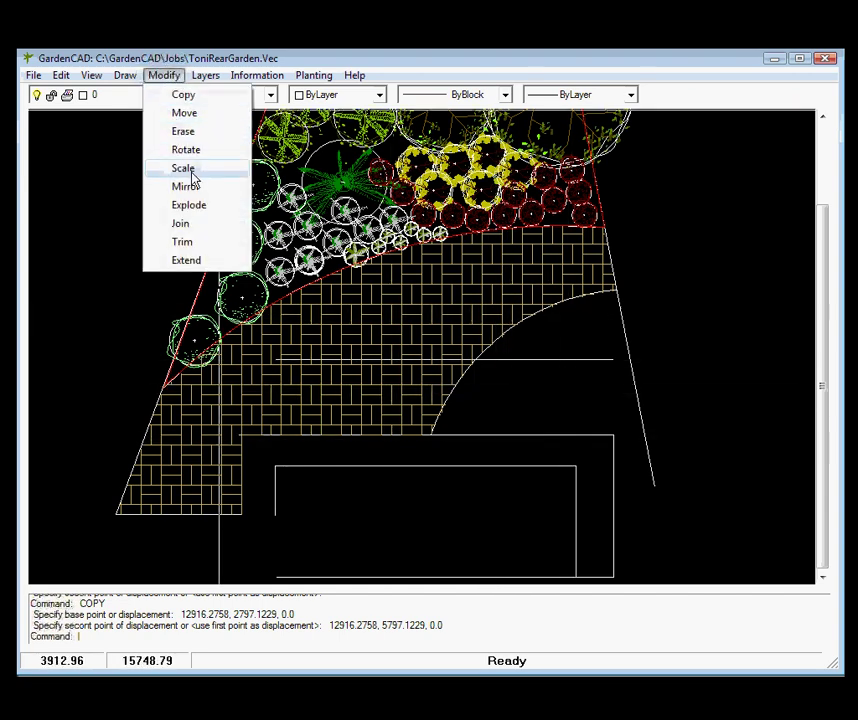
pyautogui.click(190, 260)
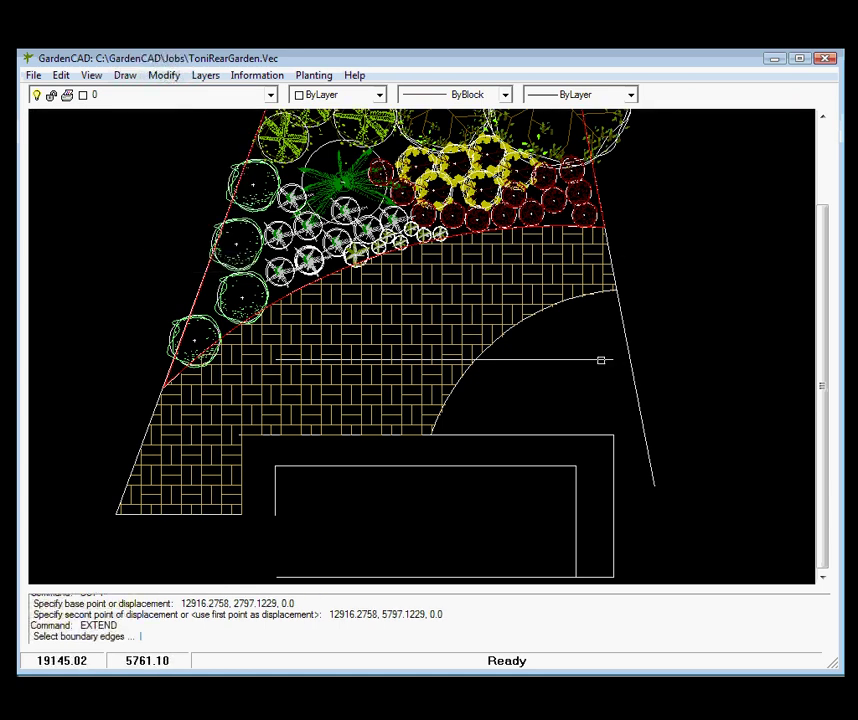
pyautogui.click(598, 358)
pyautogui.press('Return')
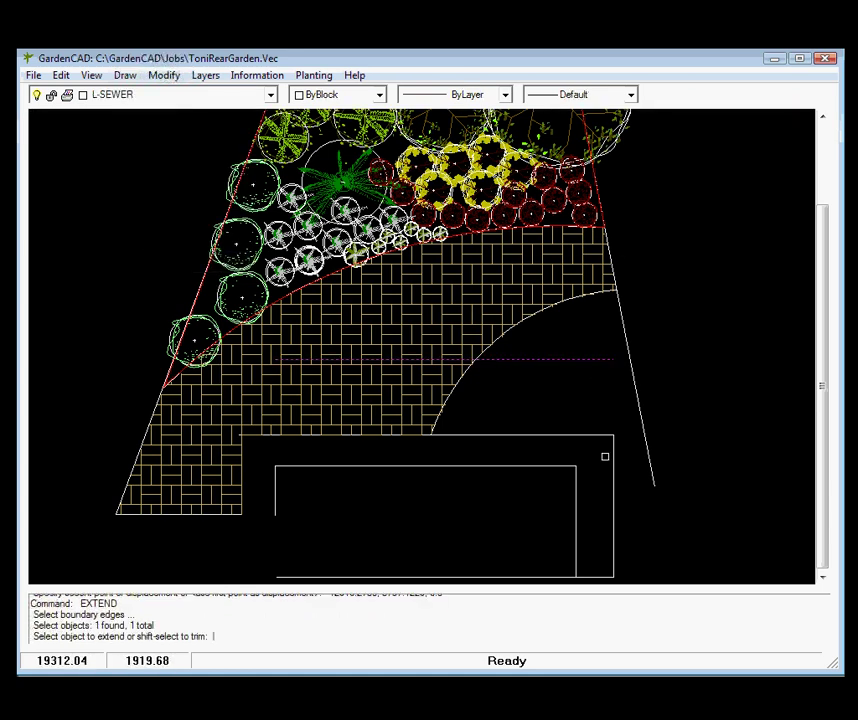
pyautogui.click(614, 470)
pyautogui.press('Return')
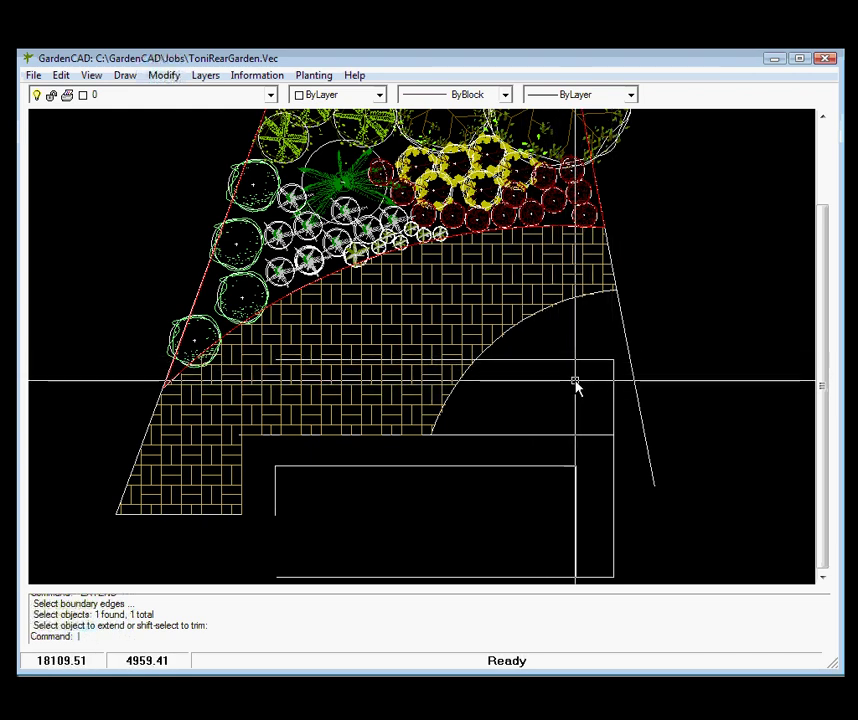
# Step: Set the Polar Distance Step in Drafting Aids to 230
pyautogui.rightClick(504, 391)
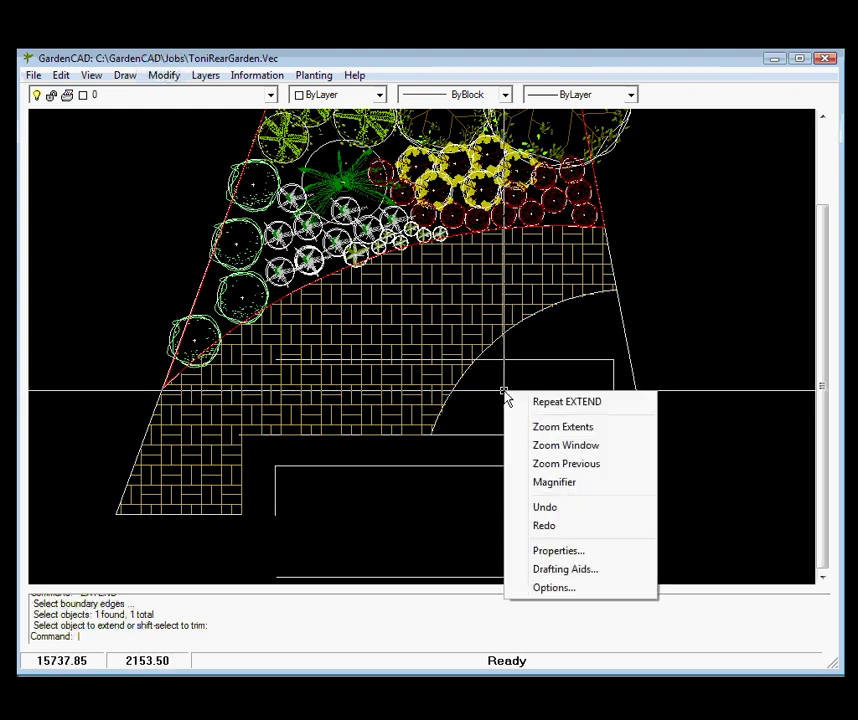
pyautogui.click(556, 571)
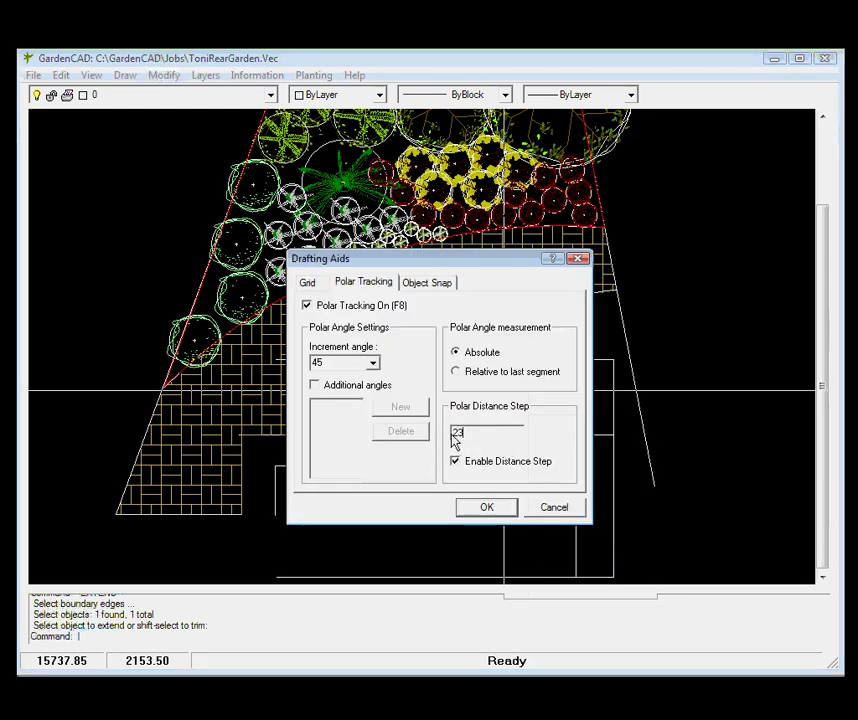
pyautogui.click(487, 508)
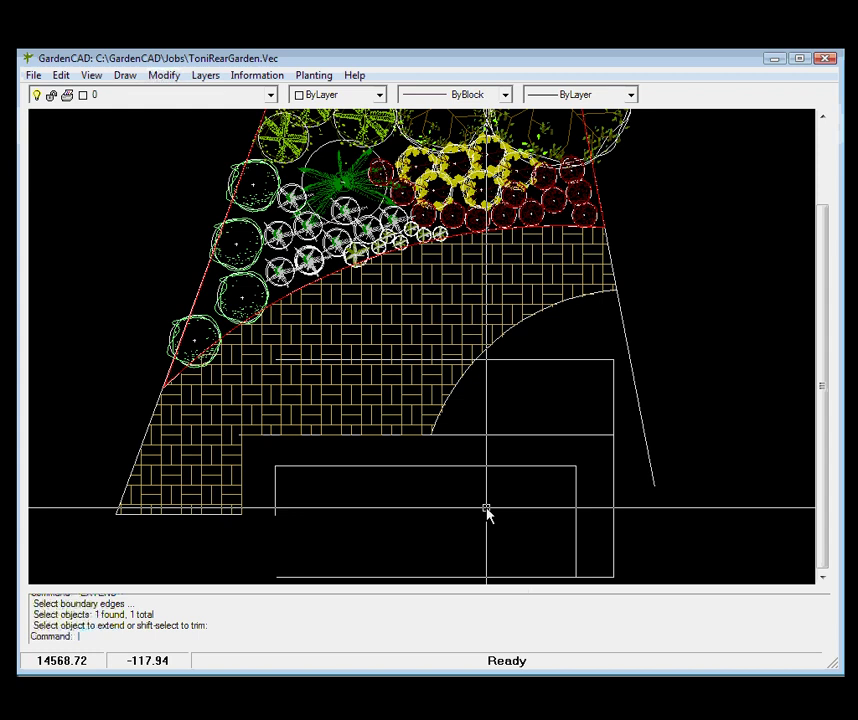
# Step: Copy the upper horizontal wall line 230 mm straight up from its endpoint
pyautogui.click(550, 361)
pyautogui.rightClick(550, 367)
pyautogui.click(590, 414)
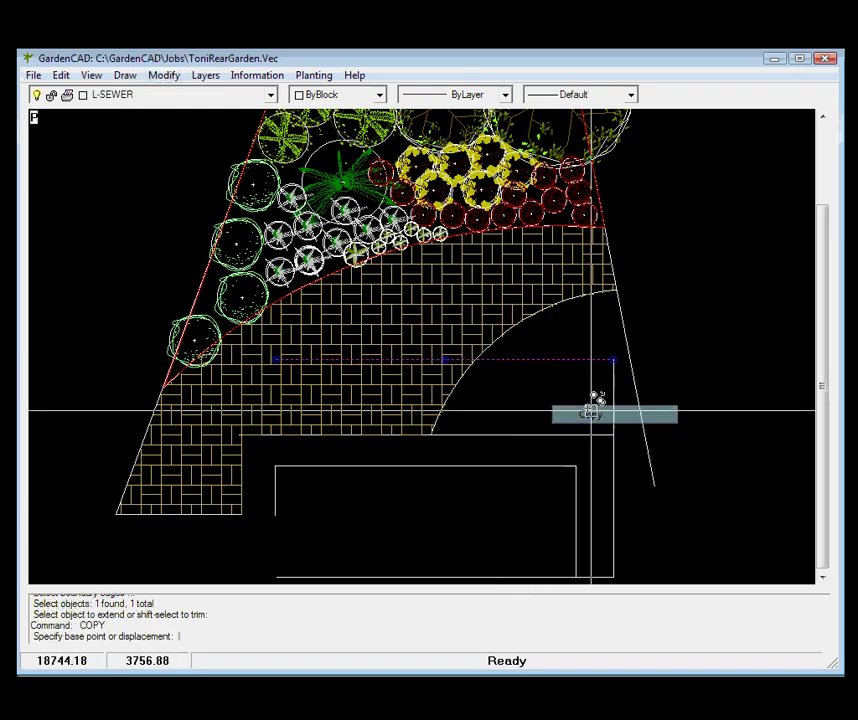
pyautogui.click(614, 357)
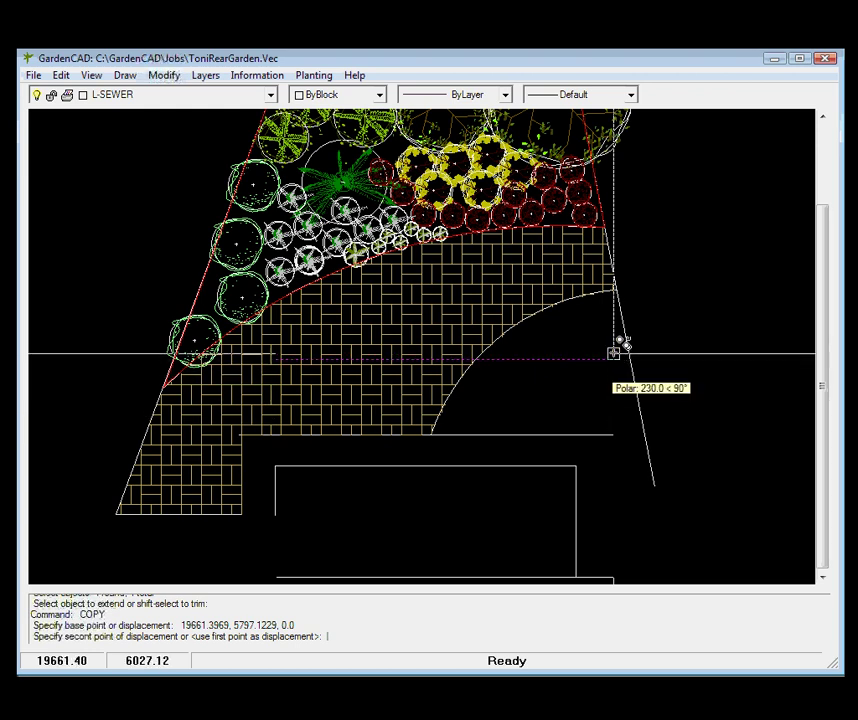
pyautogui.click(614, 352)
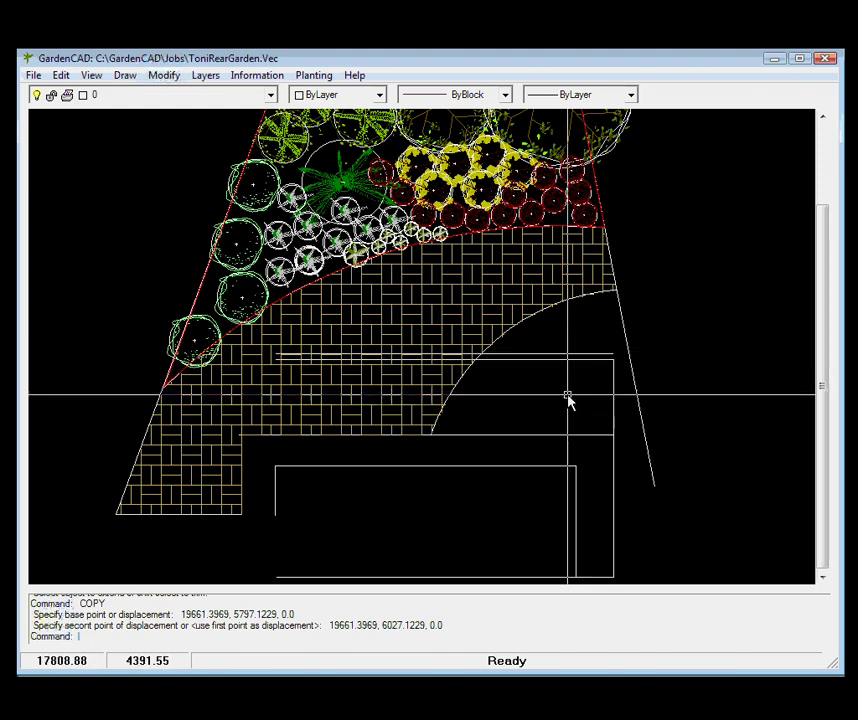
# Step: Check that endpoint snapping is on in the Drafting Aids Object Snap settings
pyautogui.rightClick(535, 395)
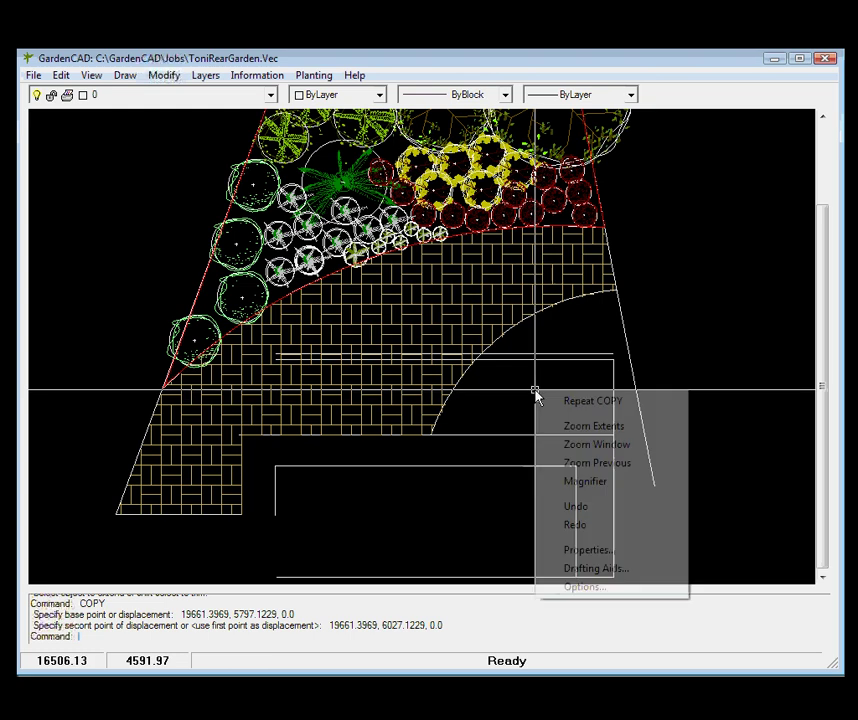
pyautogui.click(592, 569)
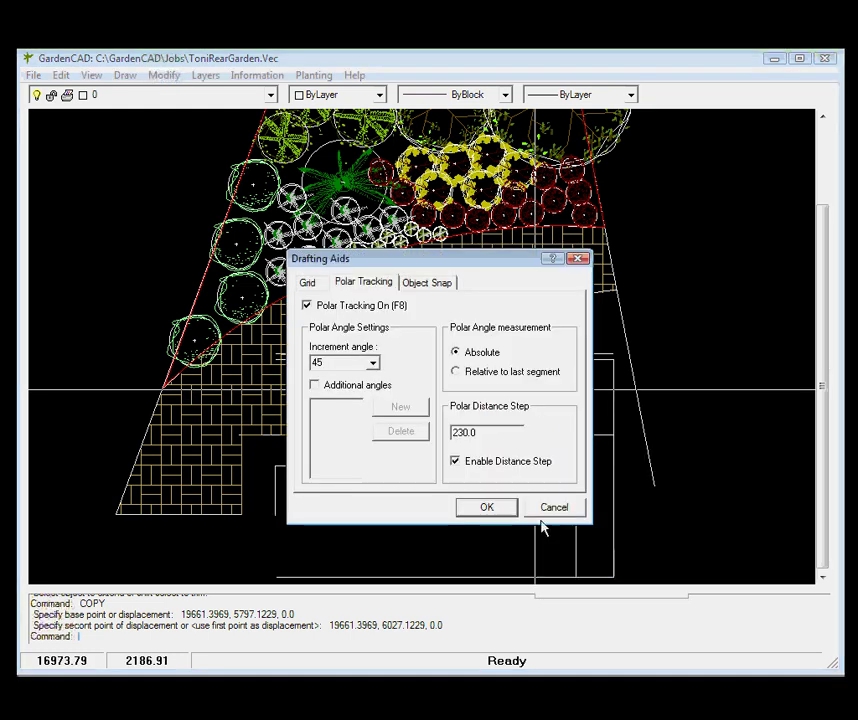
pyautogui.click(428, 283)
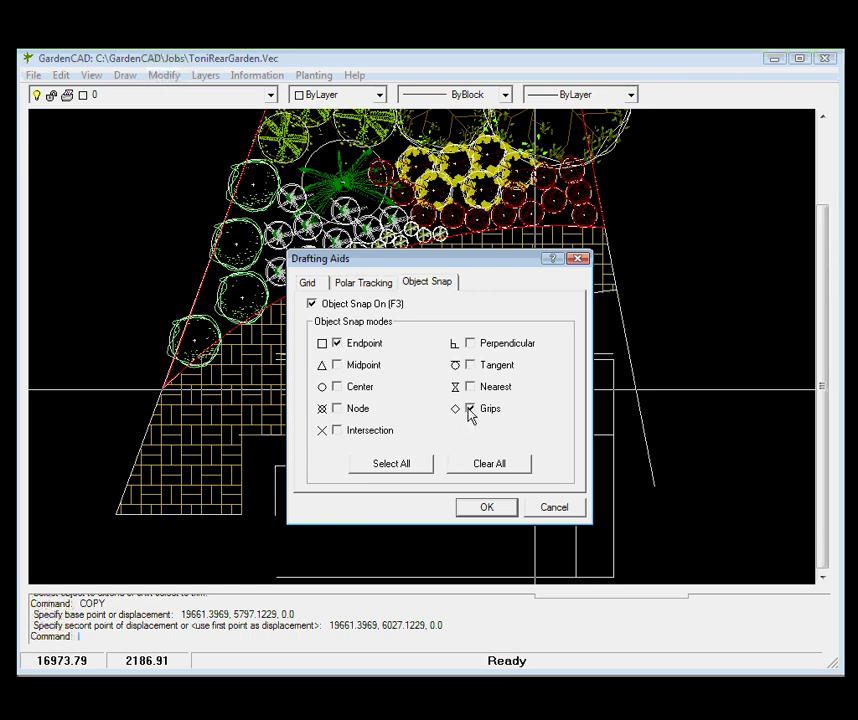
pyautogui.click(487, 508)
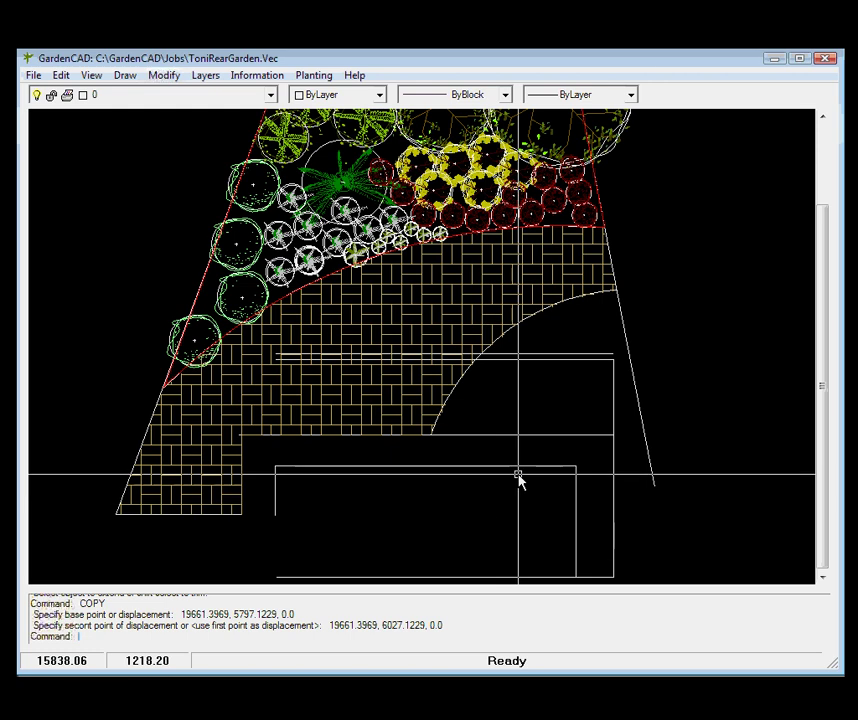
# Step: Copy the right-hand vertical wall line, using its top endpoint as base point
pyautogui.click(614, 421)
pyautogui.rightClick(614, 425)
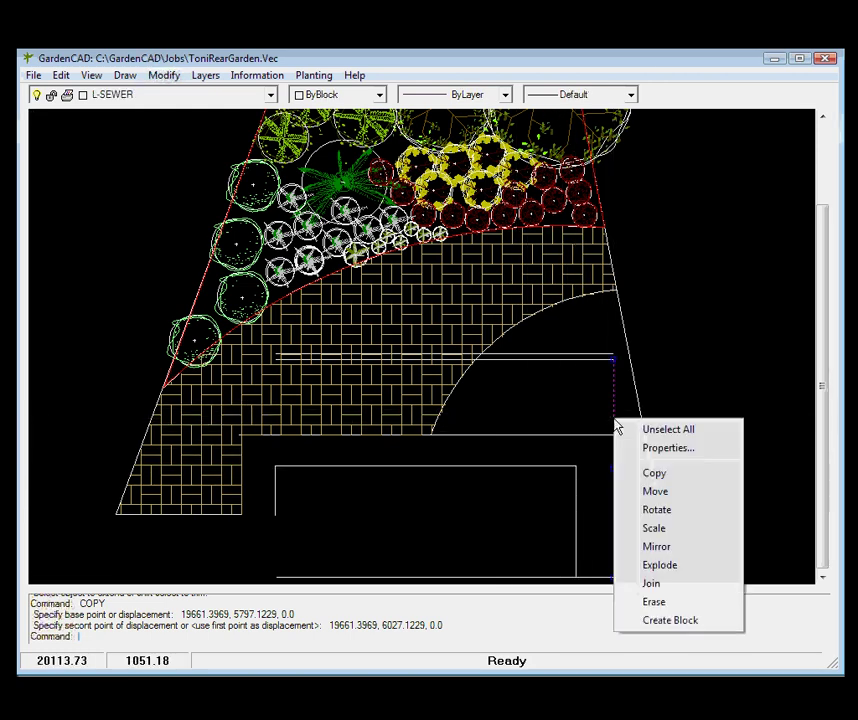
pyautogui.click(655, 476)
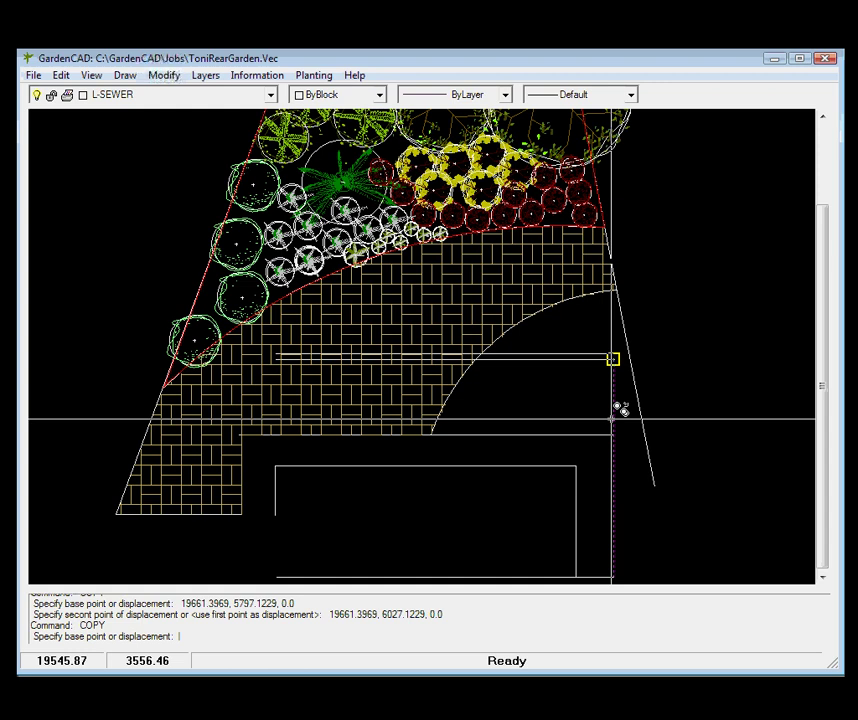
pyautogui.click(613, 358)
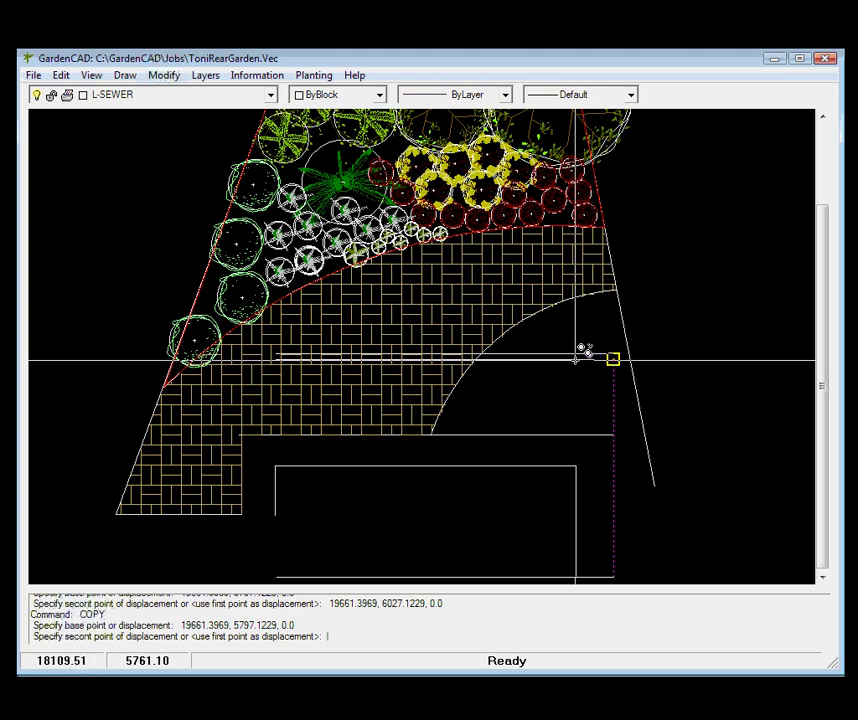
pyautogui.click(578, 350)
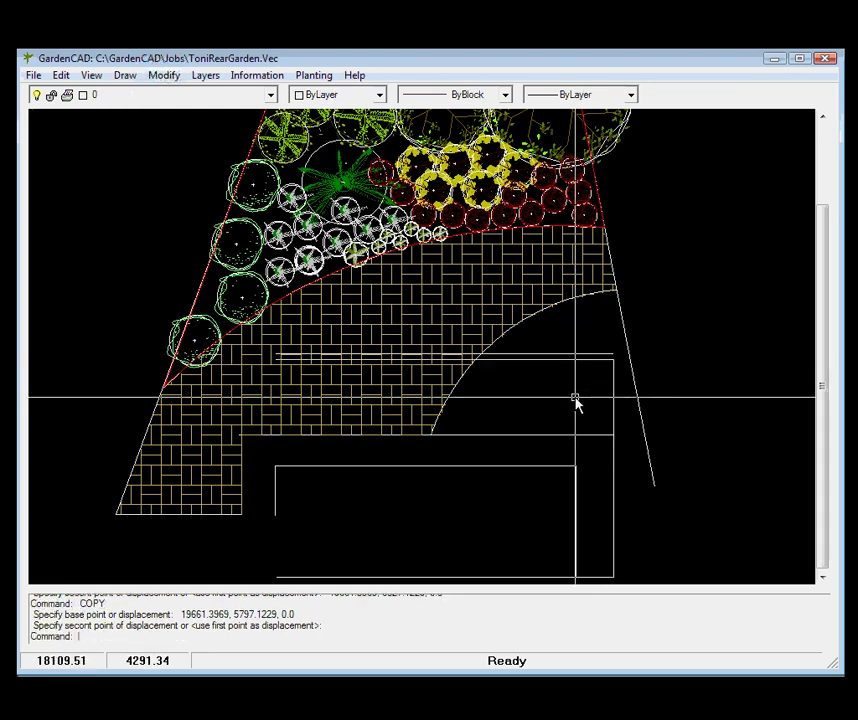
# Step: Copy the right-hand vertical wall line 230 mm to the left of the original
pyautogui.rightClick(575, 400)
pyautogui.click(630, 571)
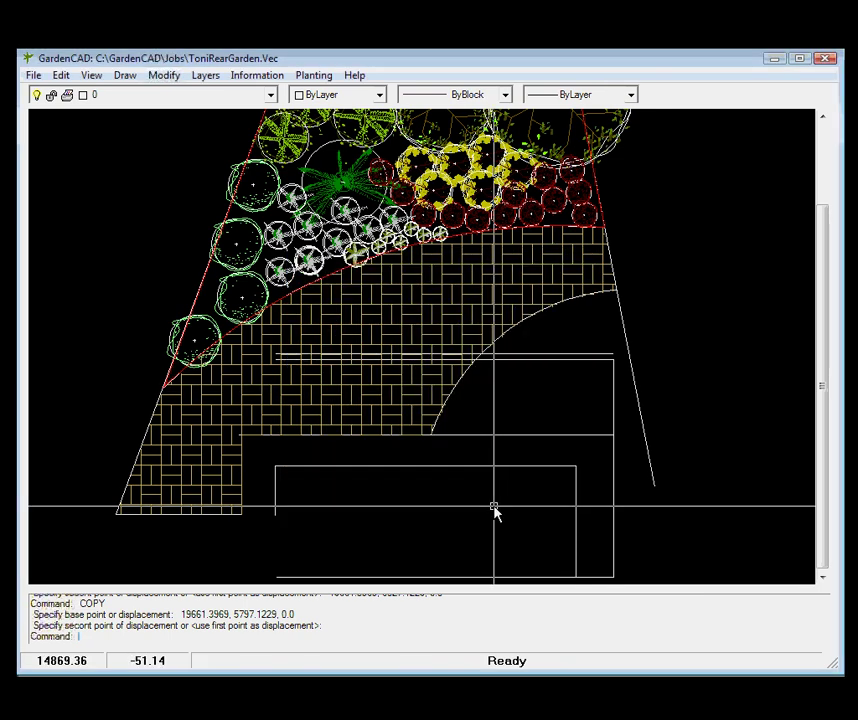
pyautogui.click(613, 419)
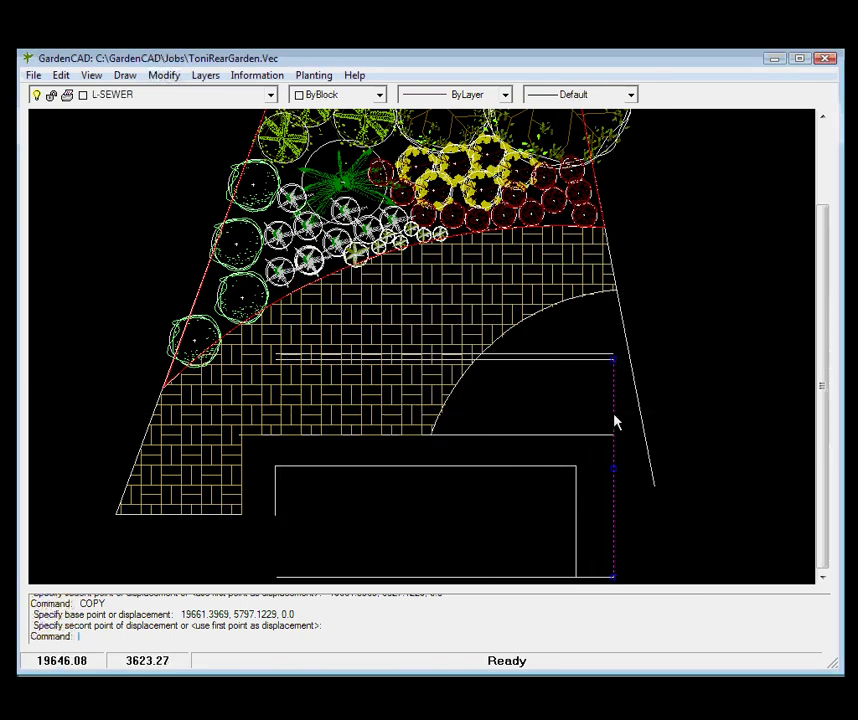
pyautogui.rightClick(615, 422)
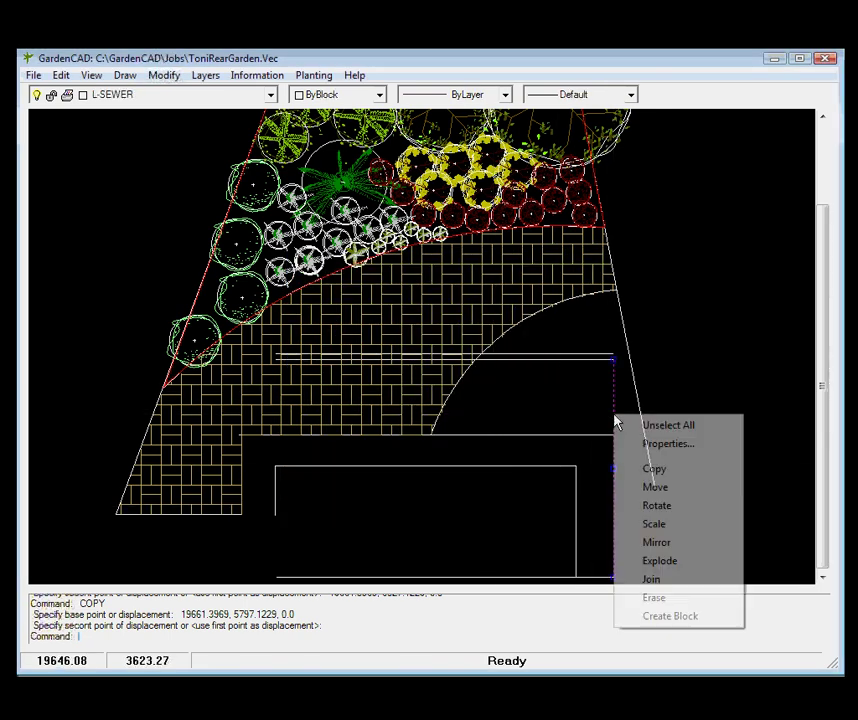
pyautogui.click(663, 468)
pyautogui.click(615, 466)
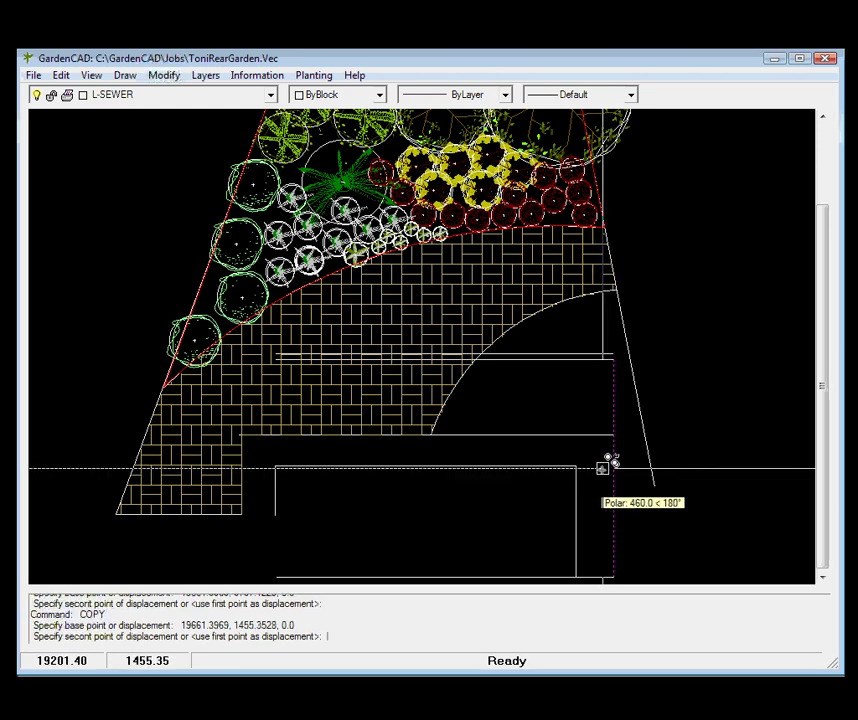
pyautogui.click(613, 464)
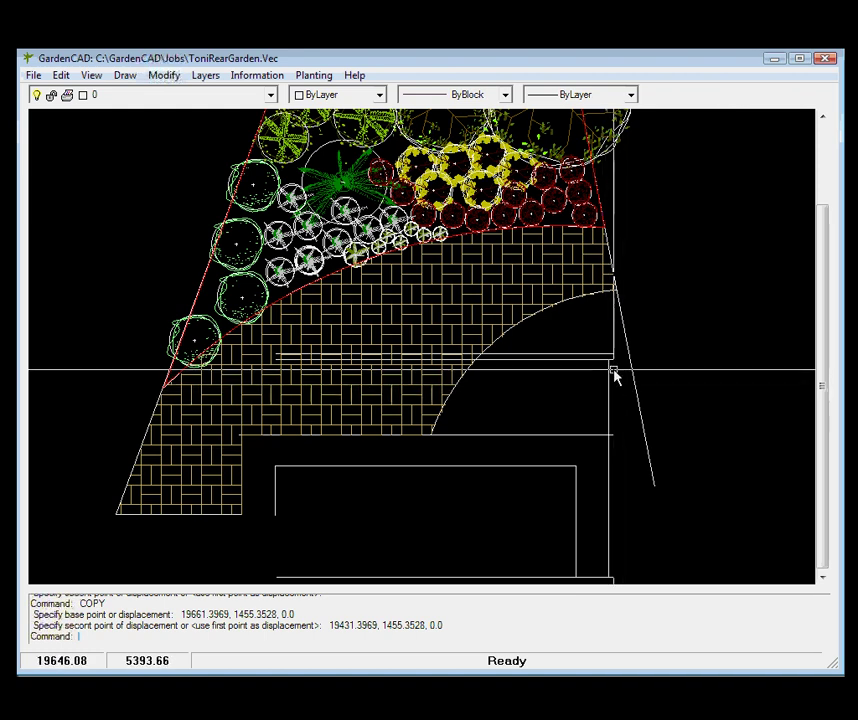
# Step: Extend the first vertical wall line up to the top horizontal line
pyautogui.scroll(4, 614, 375)
pyautogui.scroll(2, 607, 372)
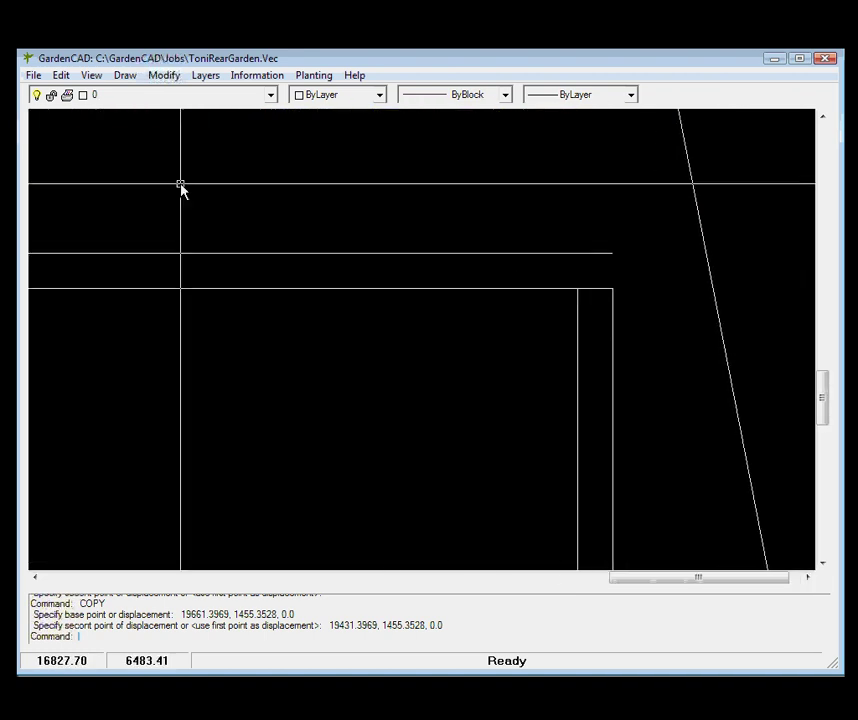
pyautogui.click(166, 78)
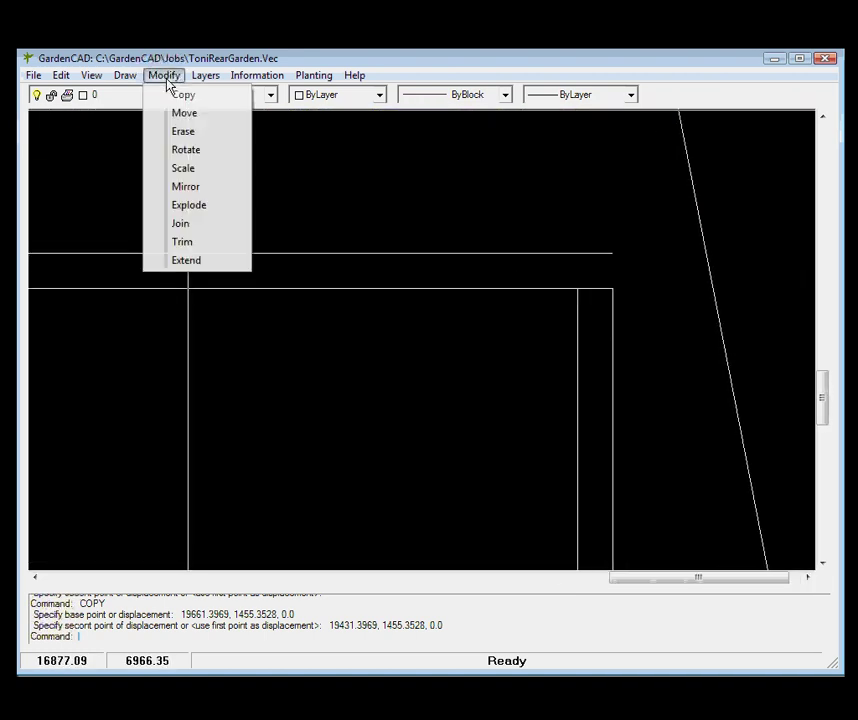
pyautogui.click(197, 259)
pyautogui.click(483, 253)
pyautogui.press('Return')
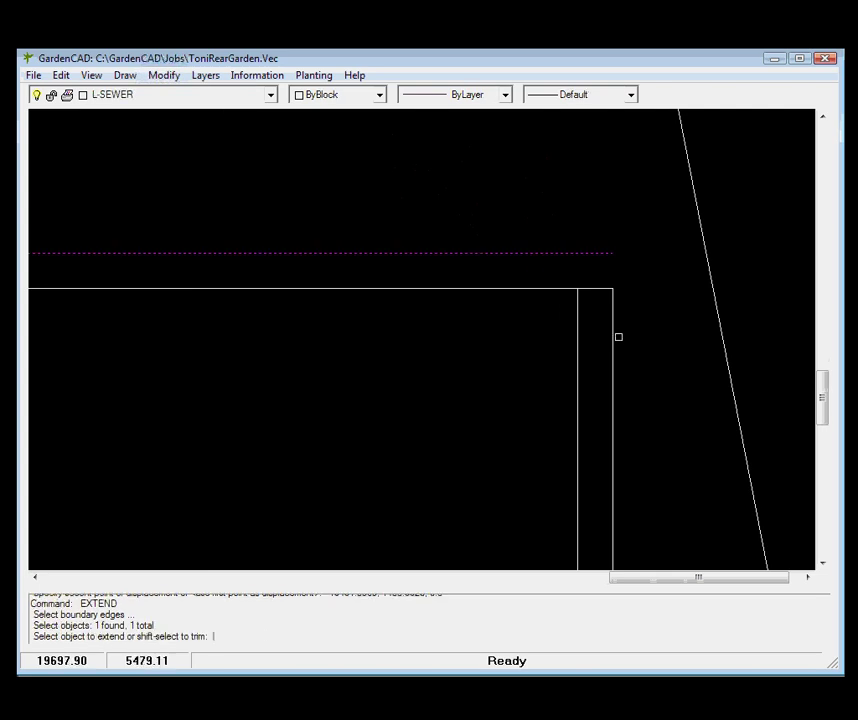
pyautogui.press('Return')
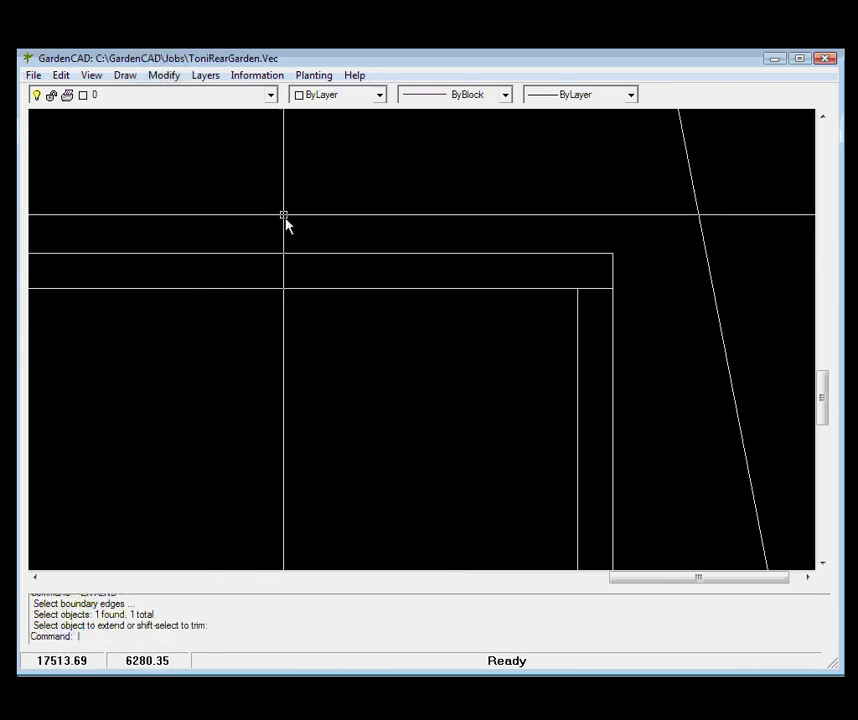
# Step: Repeat the extend to bring the second vertical wall line up to the top line
pyautogui.rightClick(338, 344)
pyautogui.click(393, 358)
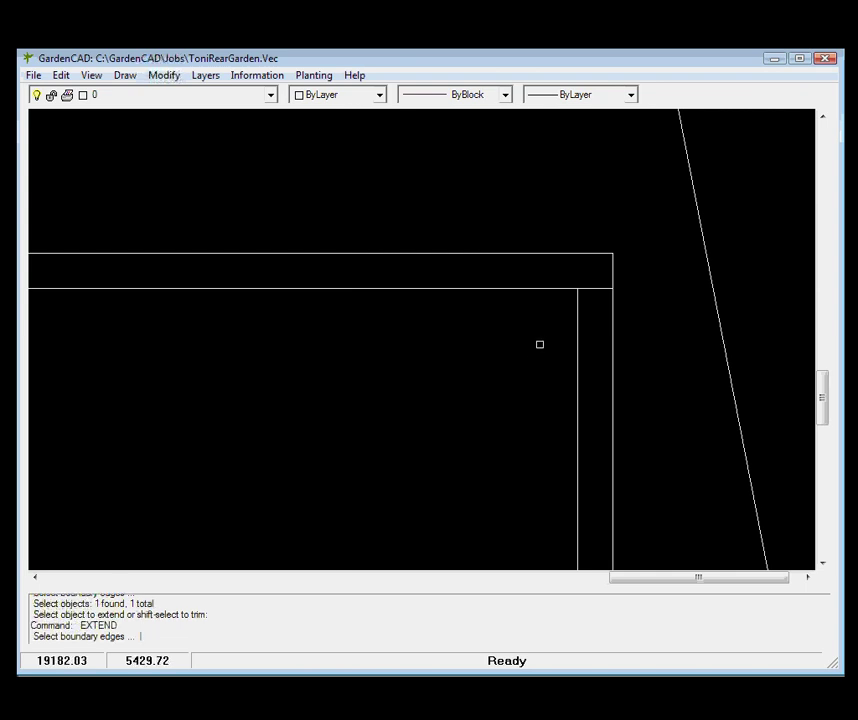
pyautogui.click(533, 256)
pyautogui.press('Return')
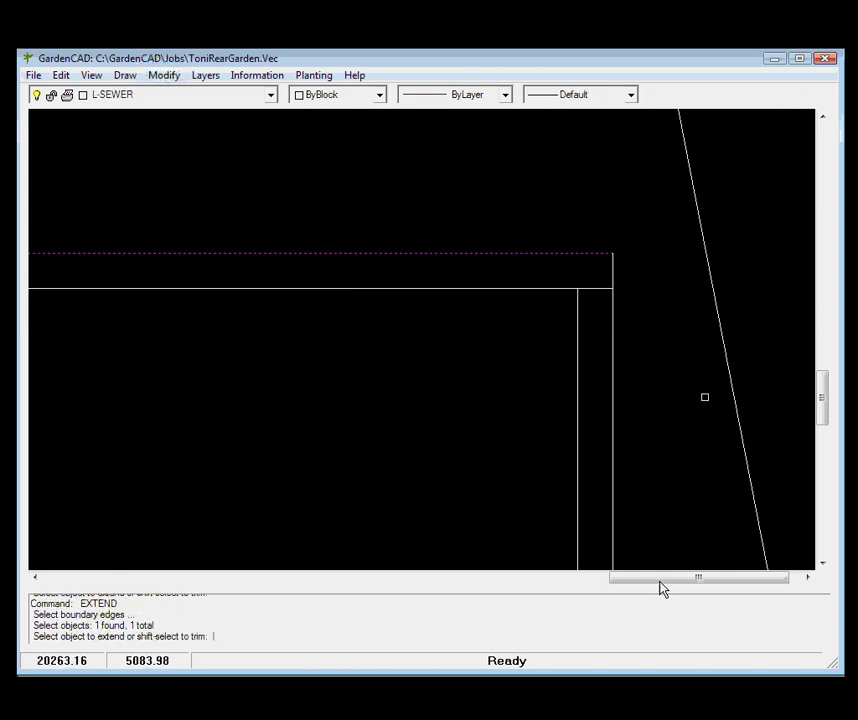
pyautogui.press('Return')
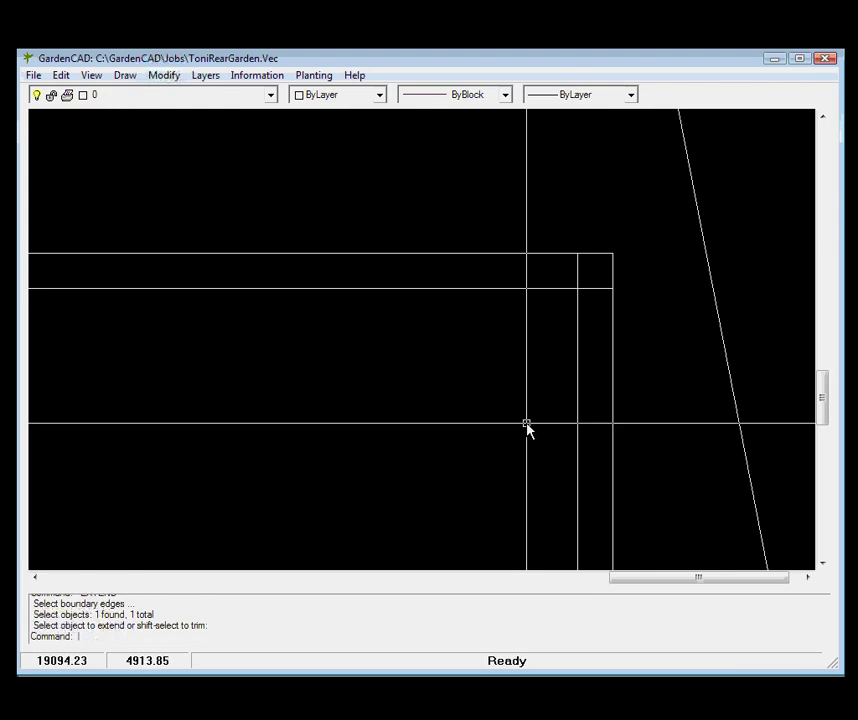
pyautogui.click(168, 78)
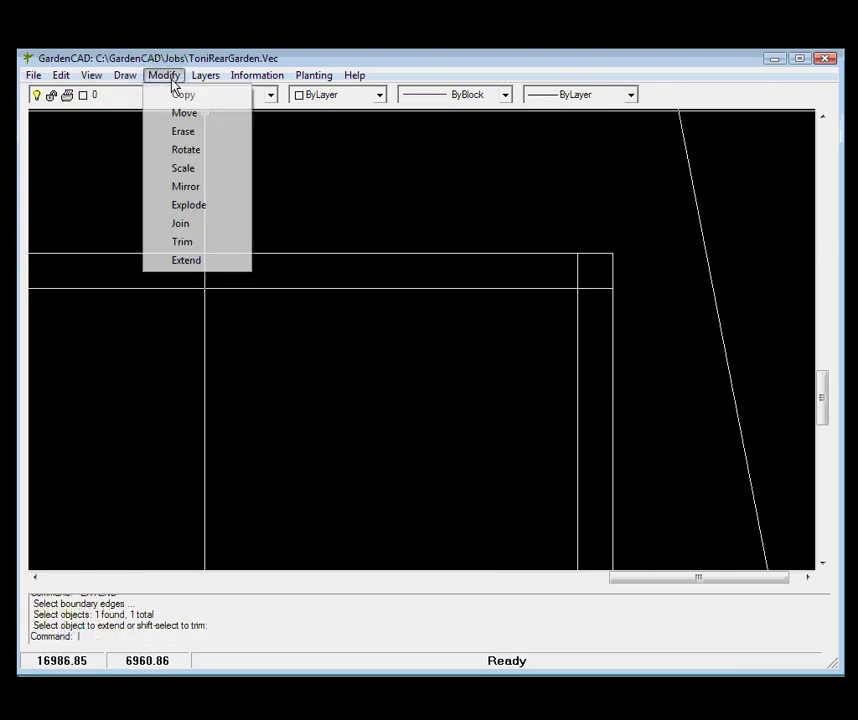
# Step: Trim the lower horizontal line back to the inner vertical, using four wall lines as cutting edges
pyautogui.click(222, 243)
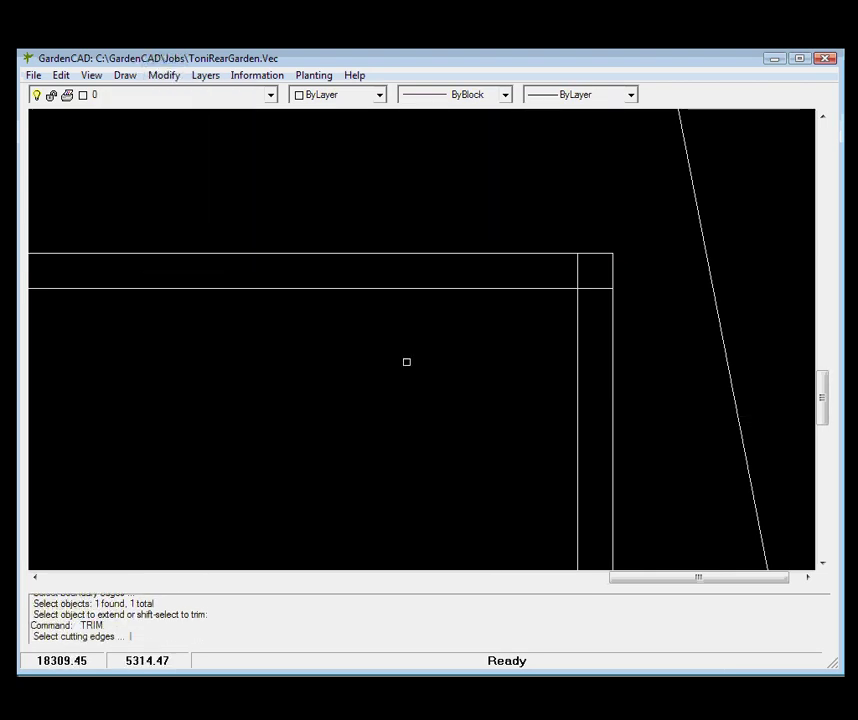
pyautogui.click(596, 288)
pyautogui.click(576, 277)
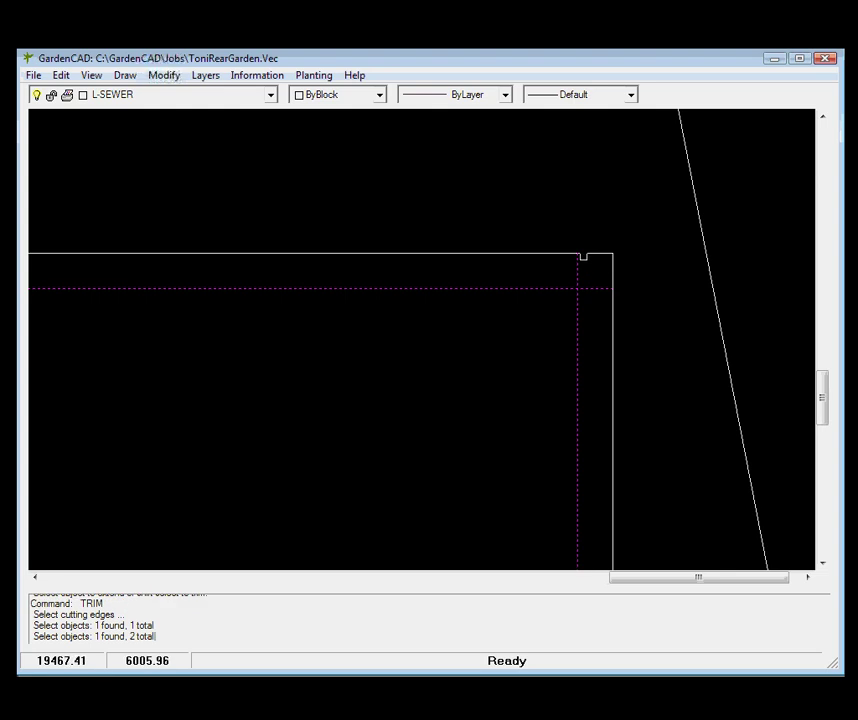
pyautogui.click(600, 255)
pyautogui.click(613, 323)
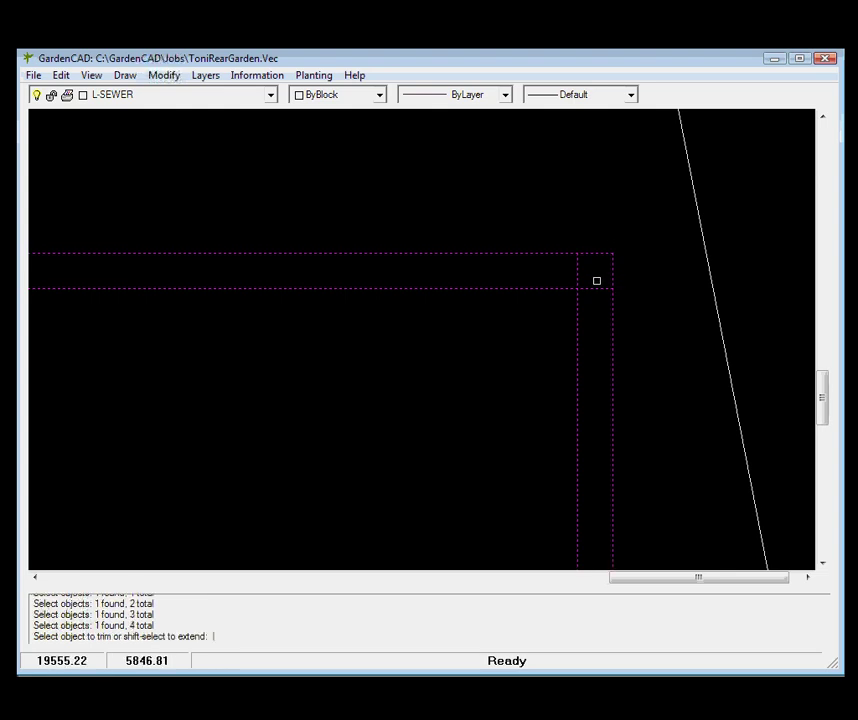
pyautogui.click(597, 289)
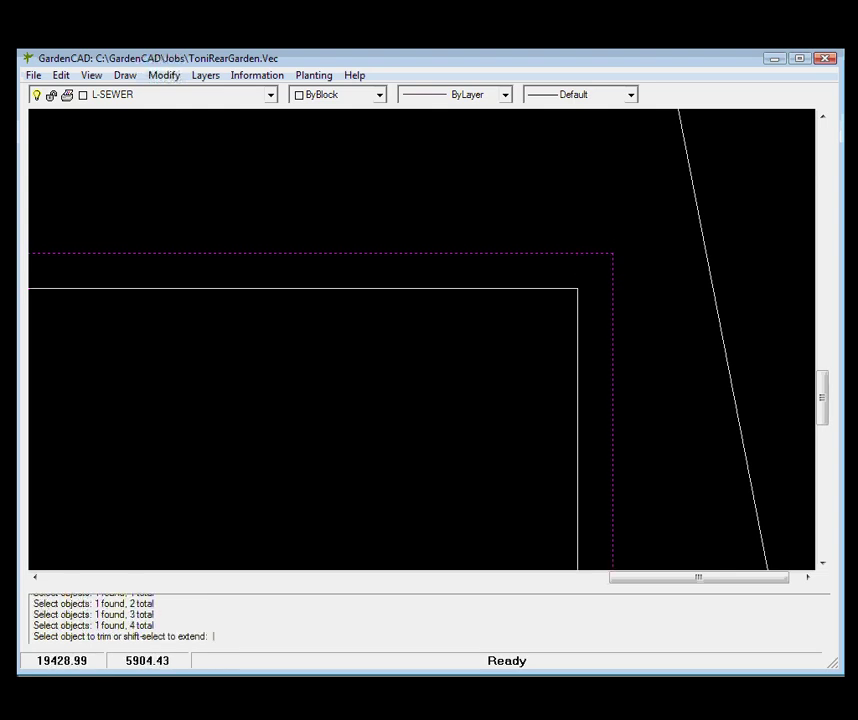
pyautogui.press('Return')
# Step: Measure the distance between two snapped wall points with Information > Distance, reading 12857.39
pyautogui.scroll(-4, 573, 282)
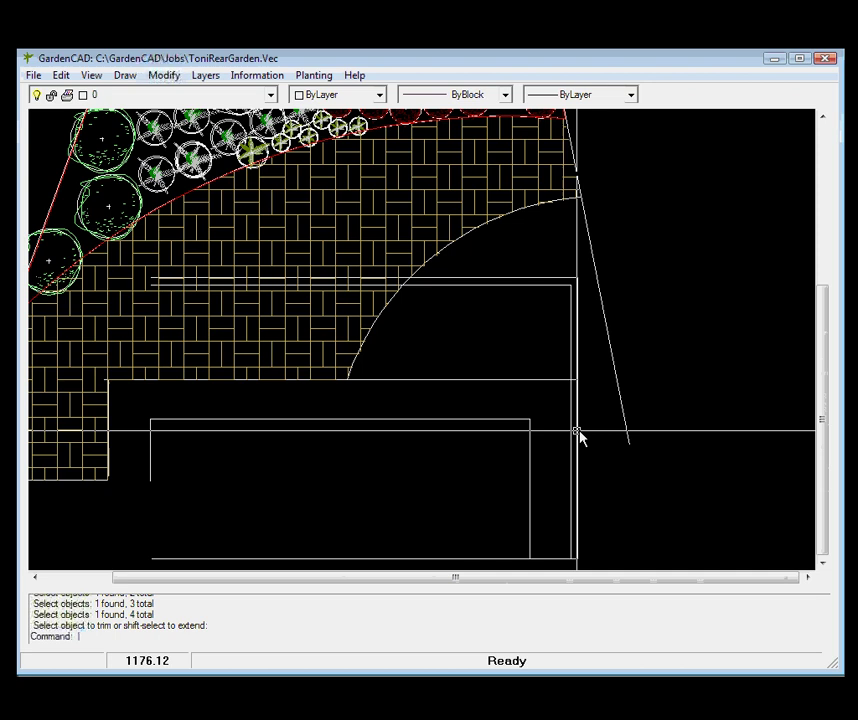
pyautogui.scroll(5, 572, 435)
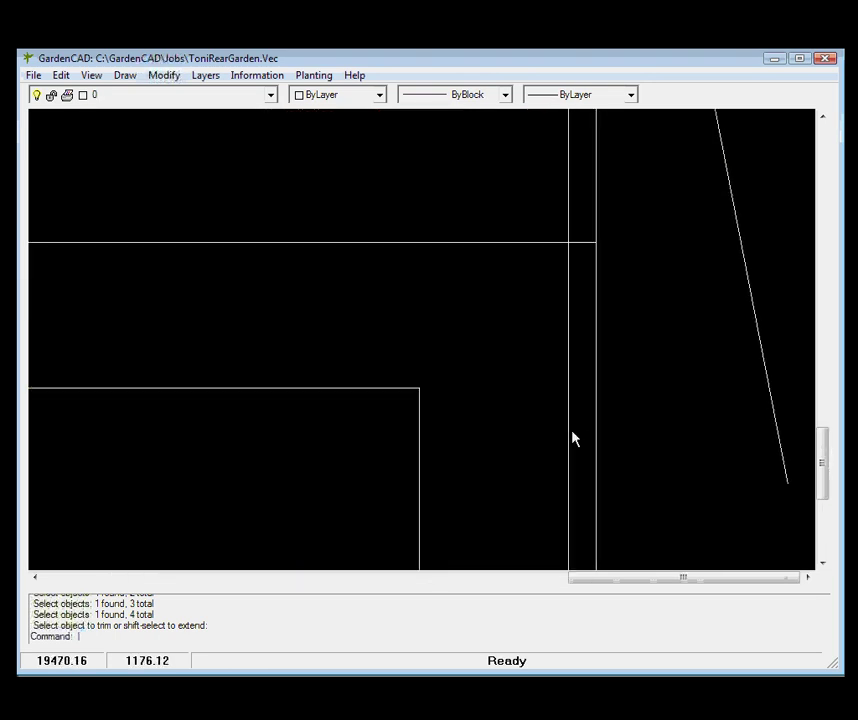
pyautogui.click(257, 75)
pyautogui.click(274, 94)
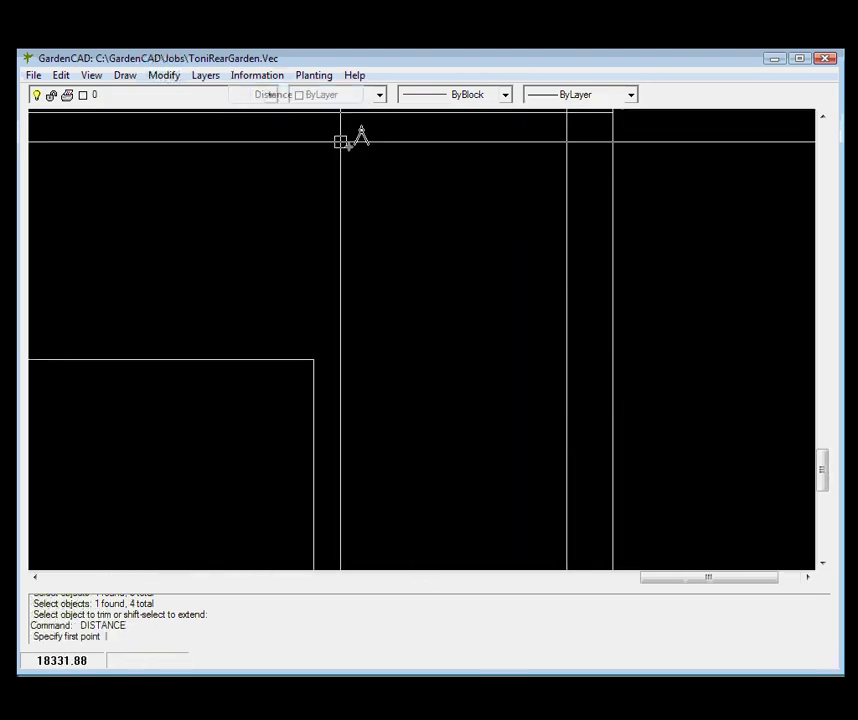
pyautogui.click(566, 384)
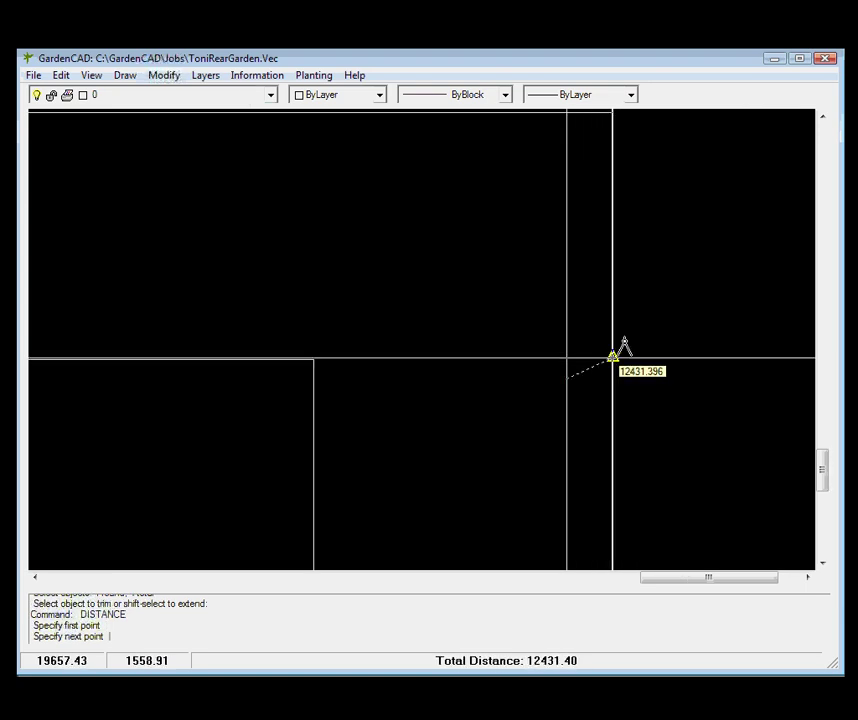
pyautogui.click(613, 356)
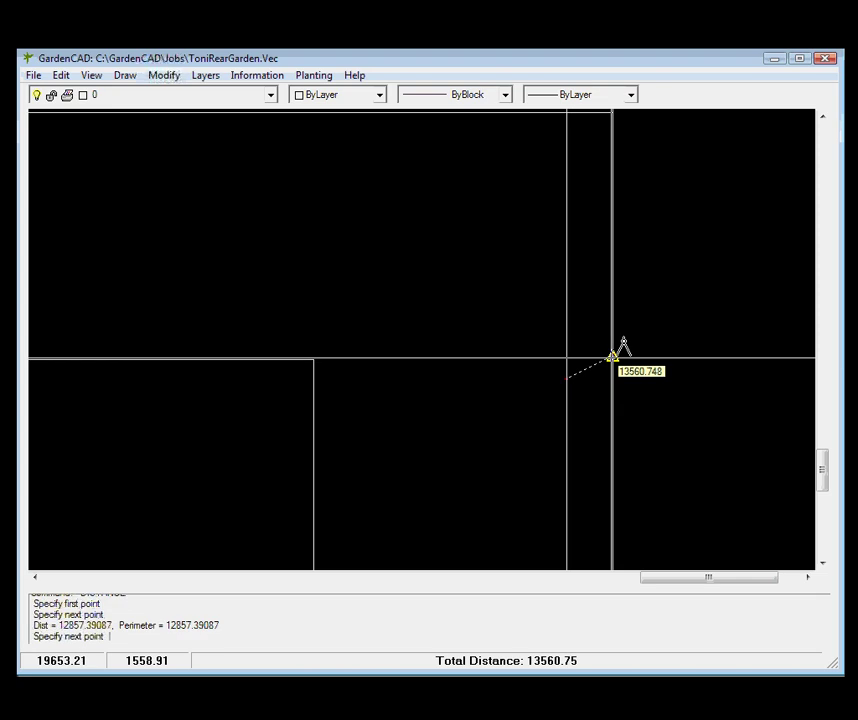
pyautogui.press('Escape')
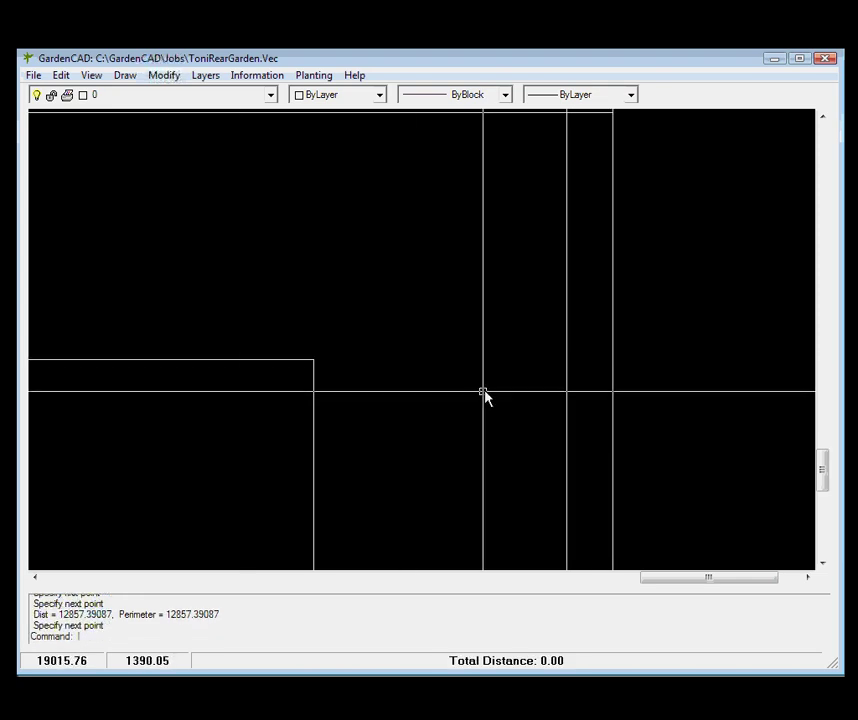
pyautogui.scroll(-3, 485, 395)
pyautogui.scroll(-3, 485, 397)
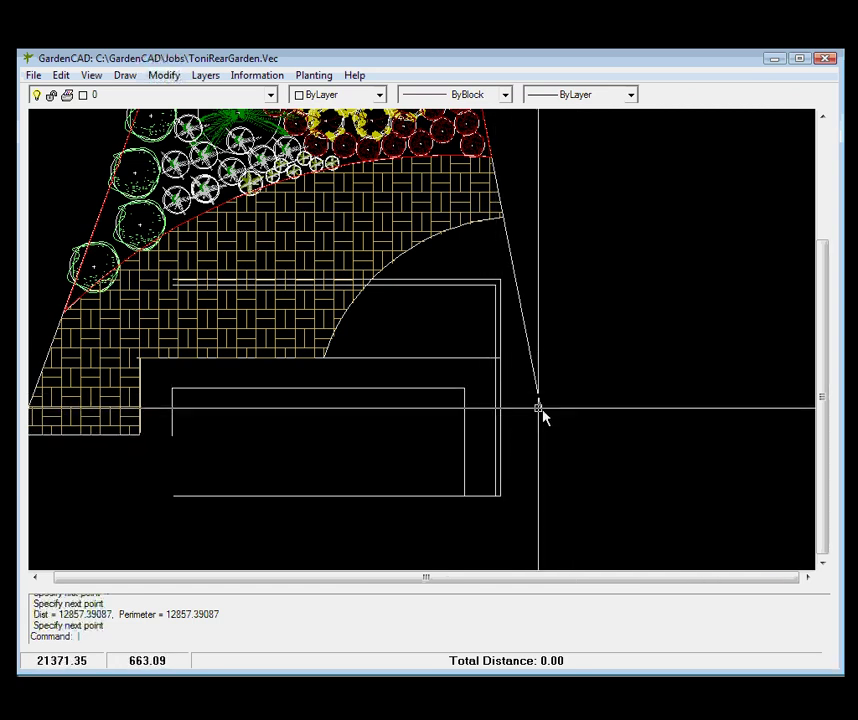
pyautogui.scroll(3, 497, 520)
pyautogui.scroll(5, 506, 500)
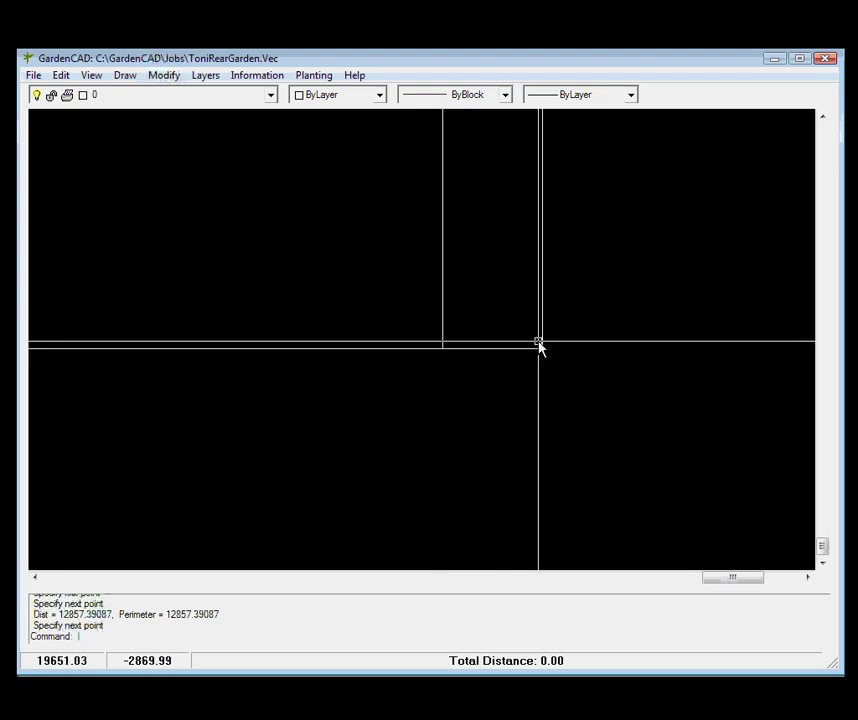
# Step: Turn off Midpoint object snapping in Drafting Aids
pyautogui.rightClick(264, 271)
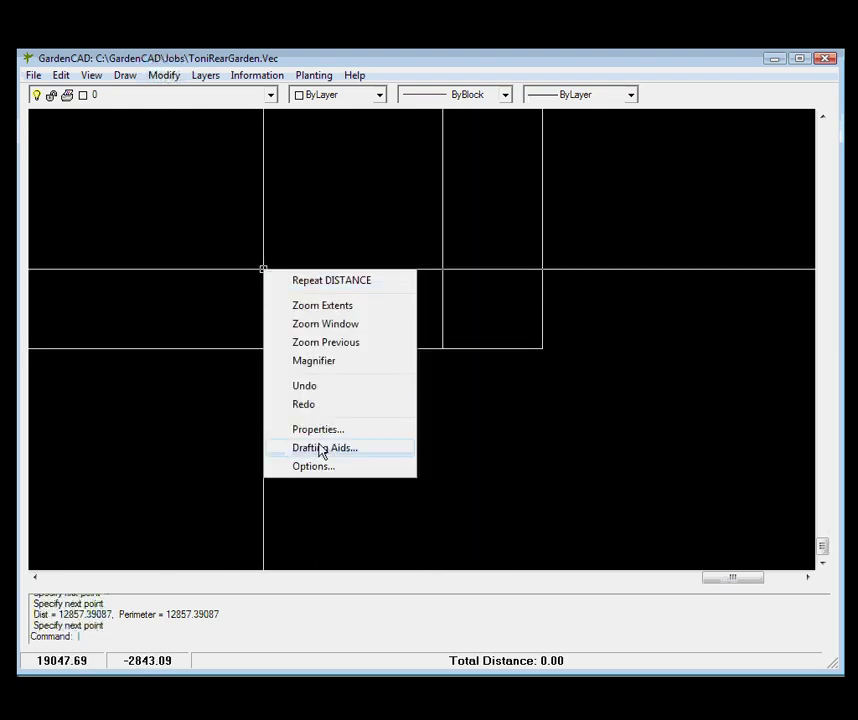
pyautogui.click(324, 449)
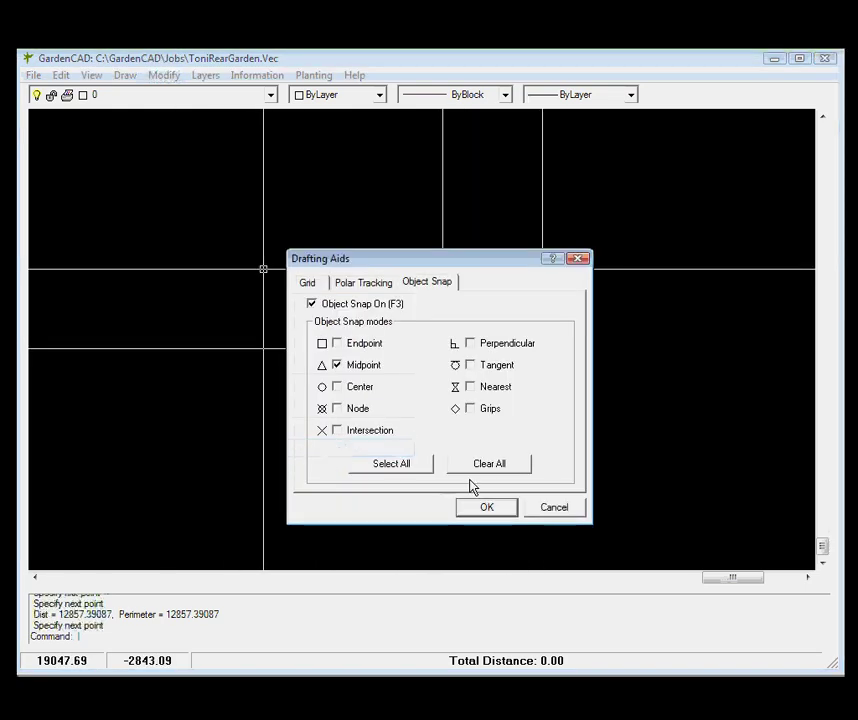
pyautogui.click(338, 366)
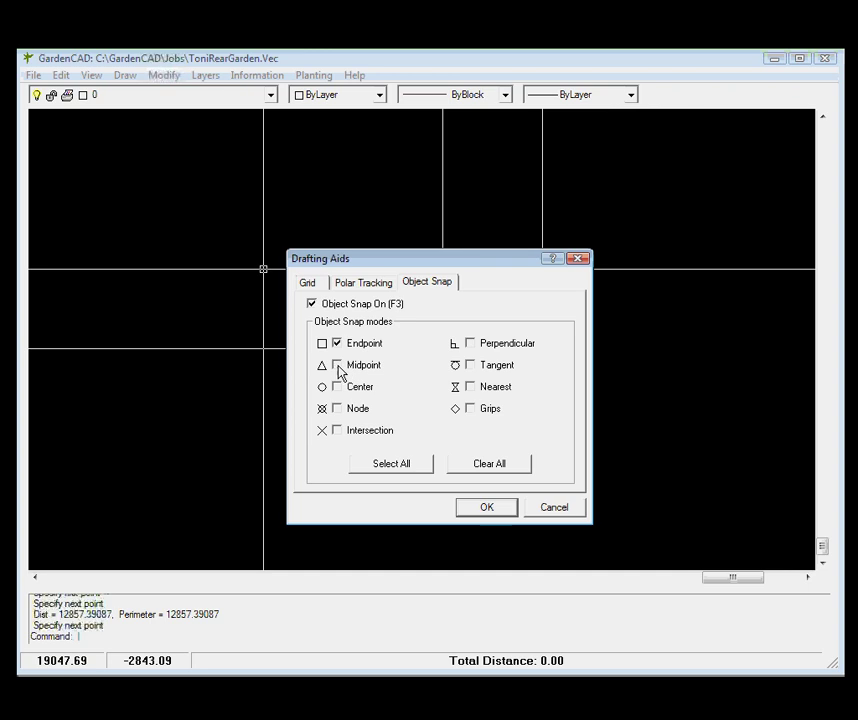
pyautogui.click(484, 509)
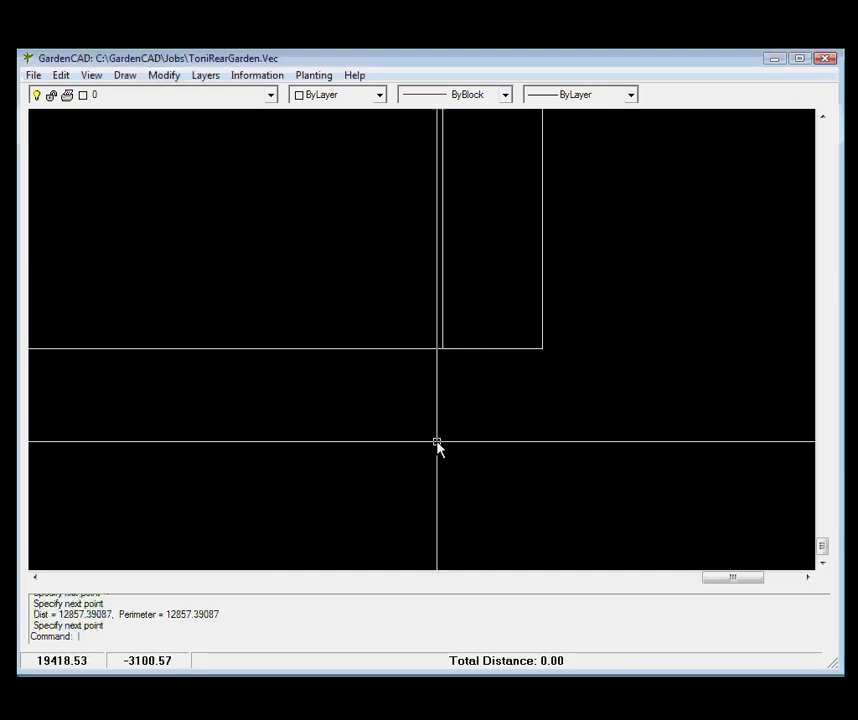
# Step: Measure the distance between the two wall corners, getting 11500
pyautogui.click(268, 78)
pyautogui.click(273, 96)
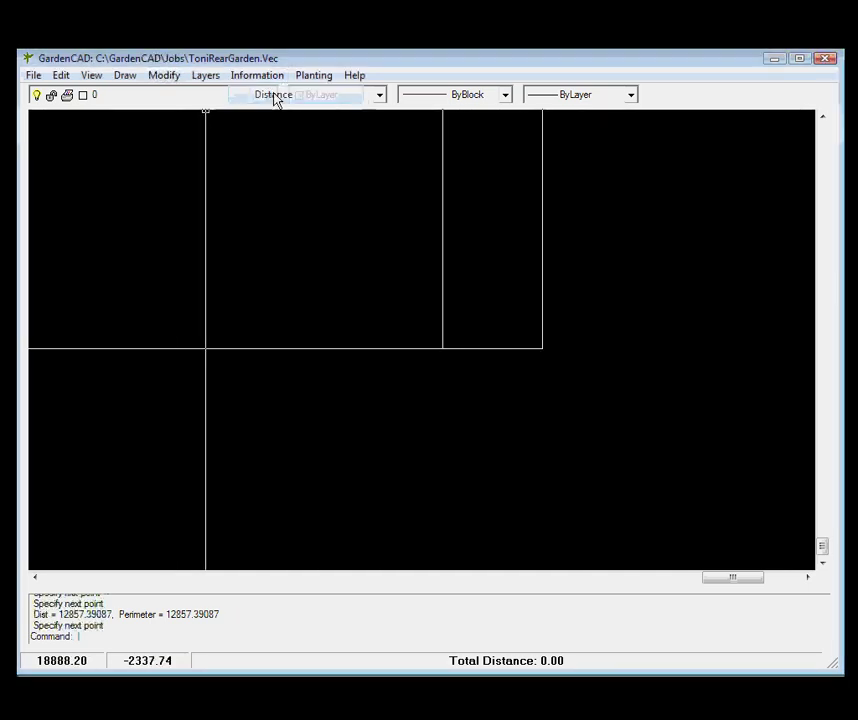
pyautogui.click(443, 348)
pyautogui.click(542, 348)
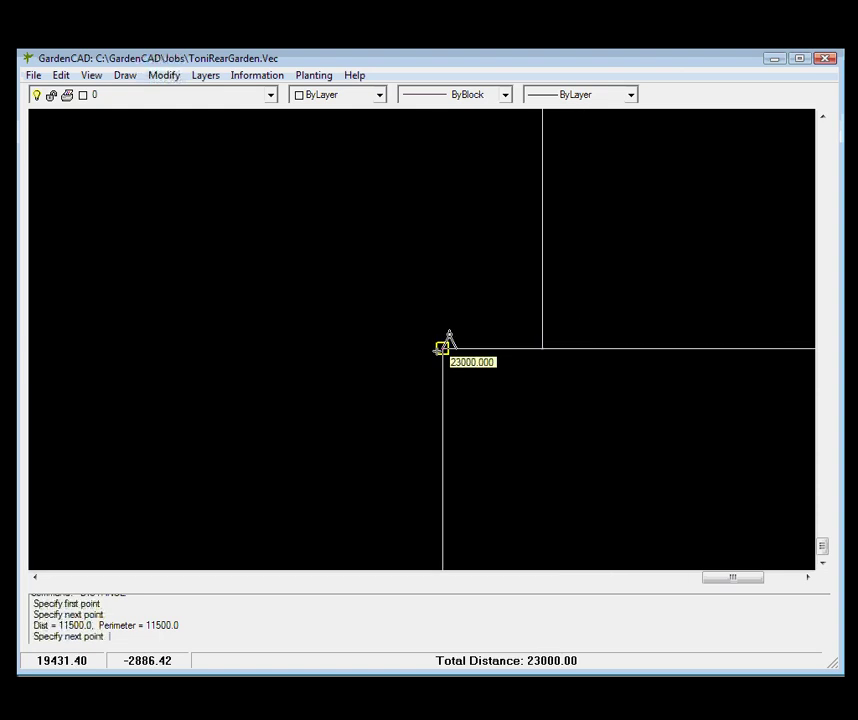
pyautogui.press('Escape')
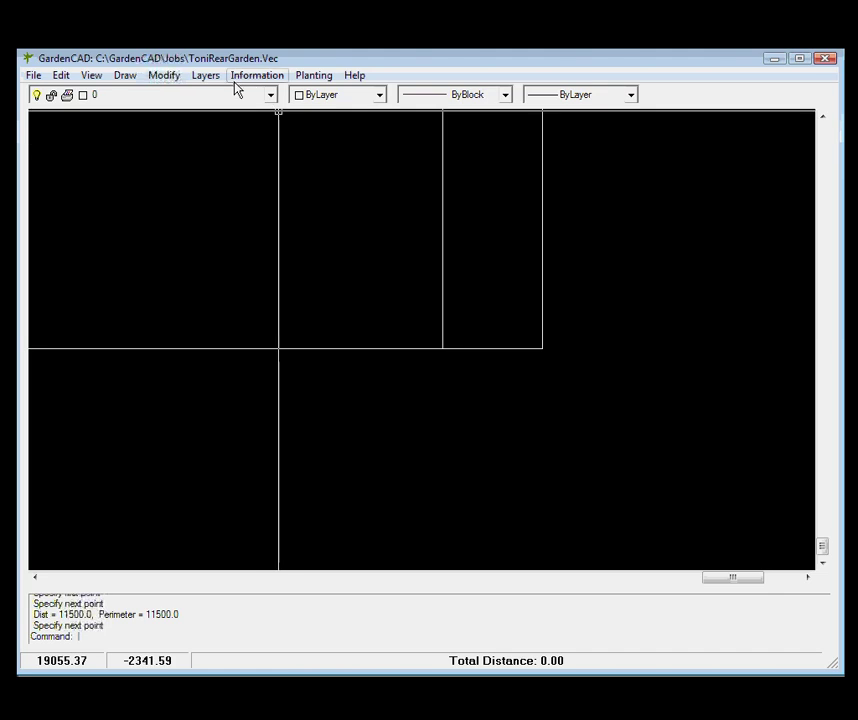
# Step: Reopen Drafting Aids and confirm the snap settings
pyautogui.rightClick(260, 236)
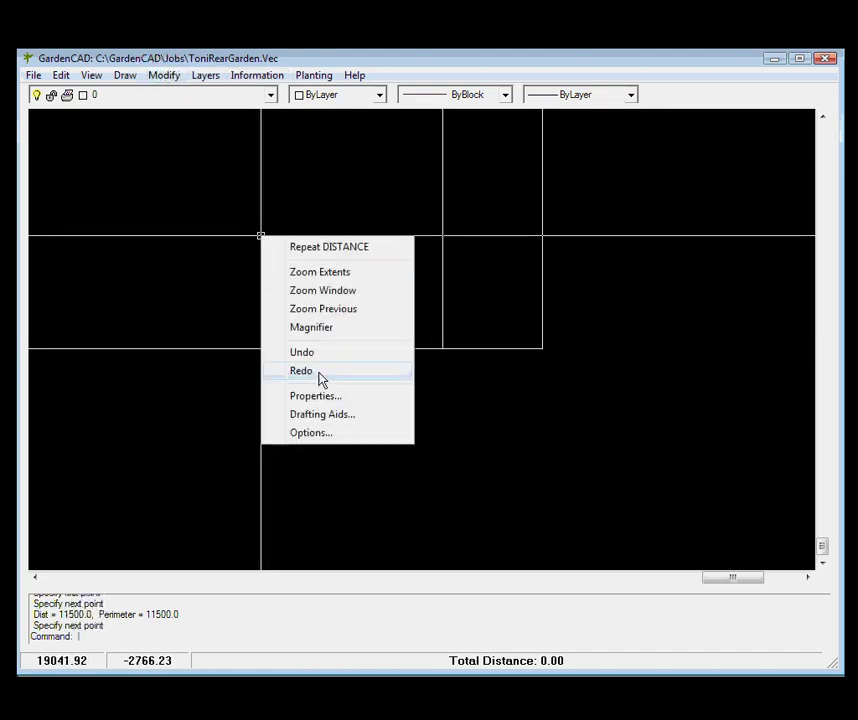
pyautogui.click(331, 414)
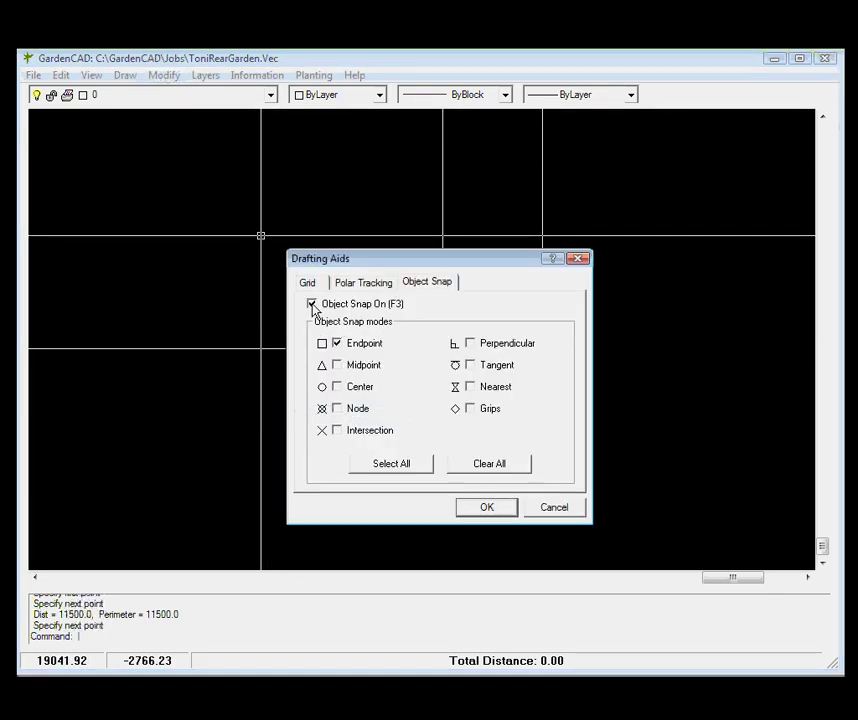
pyautogui.click(487, 507)
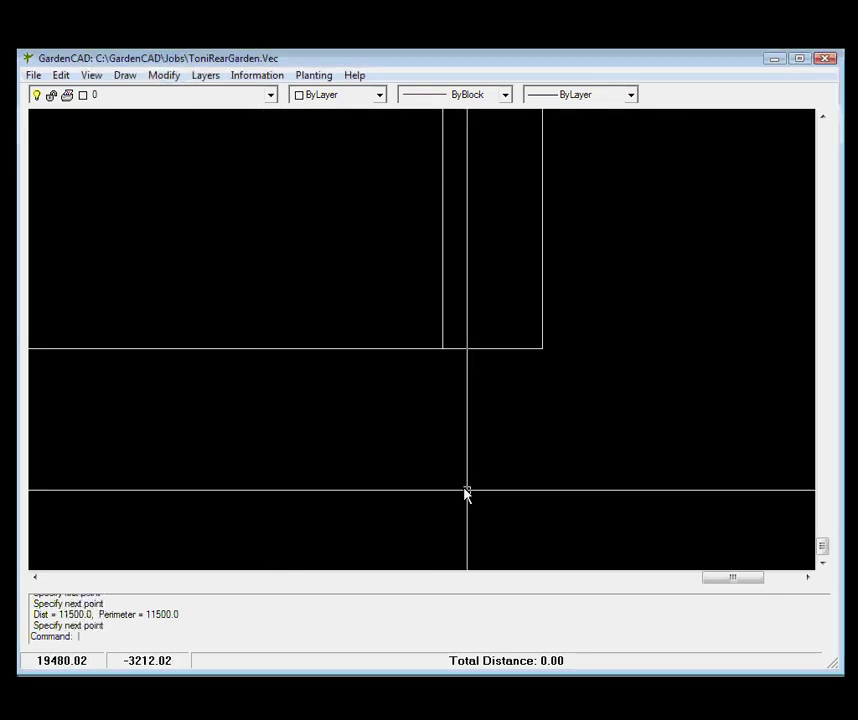
# Step: Measure the wall spacing between two points along the wall line, about 11433
pyautogui.click(276, 76)
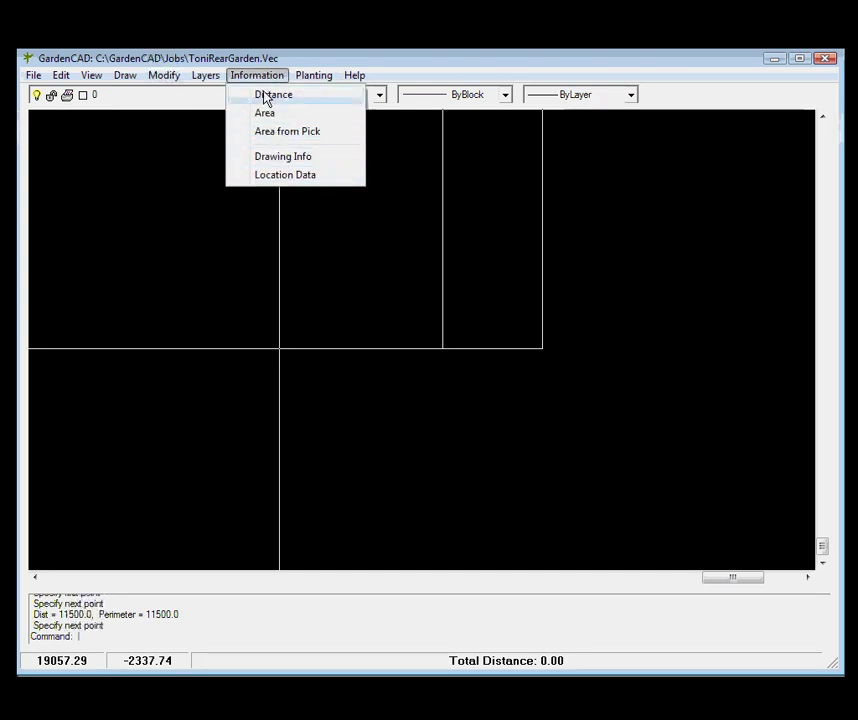
pyautogui.click(266, 97)
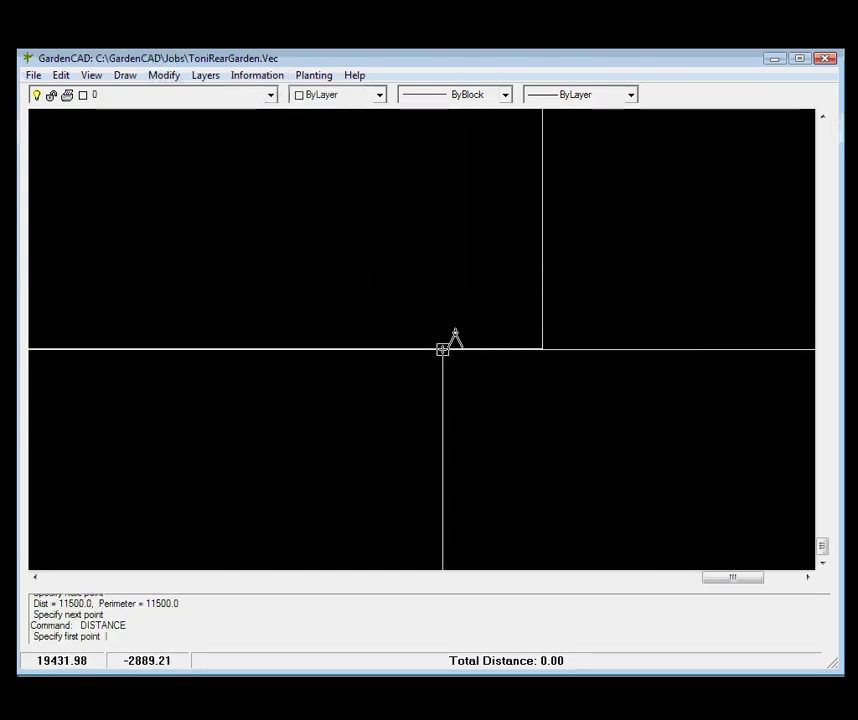
pyautogui.click(443, 348)
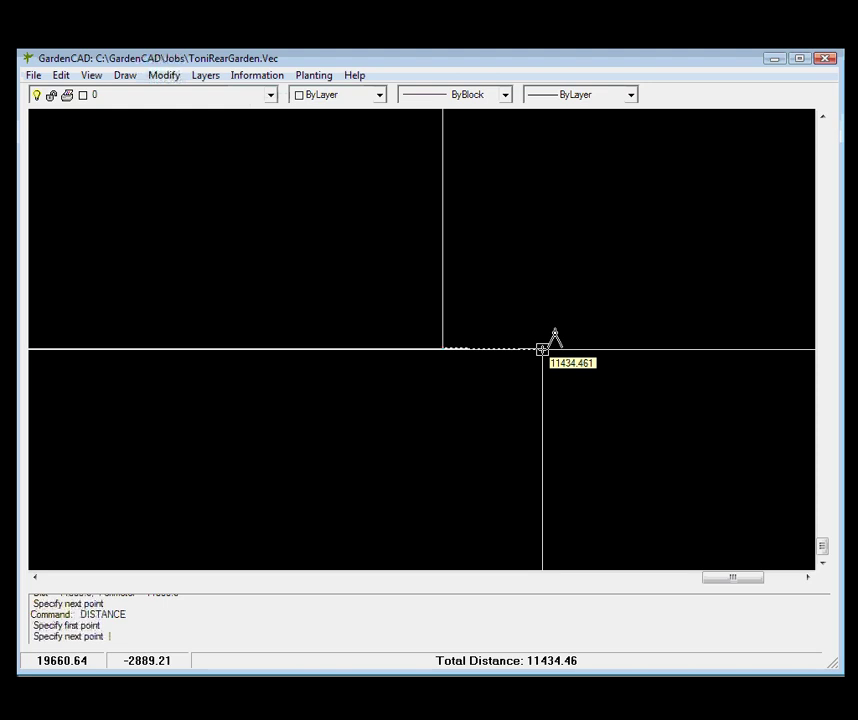
pyautogui.click(542, 348)
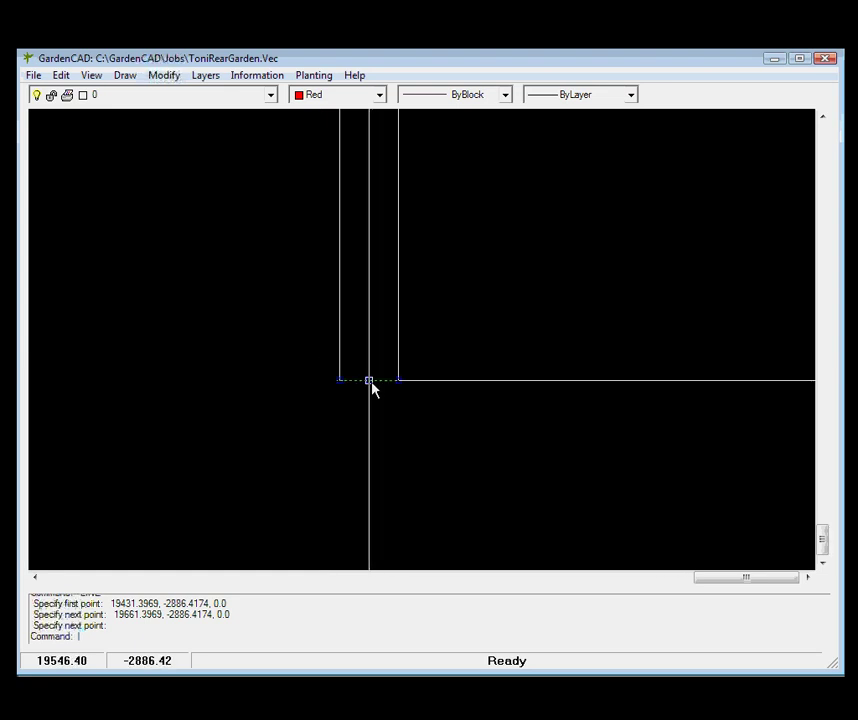
pyautogui.rightClick(370, 383)
pyautogui.click(420, 412)
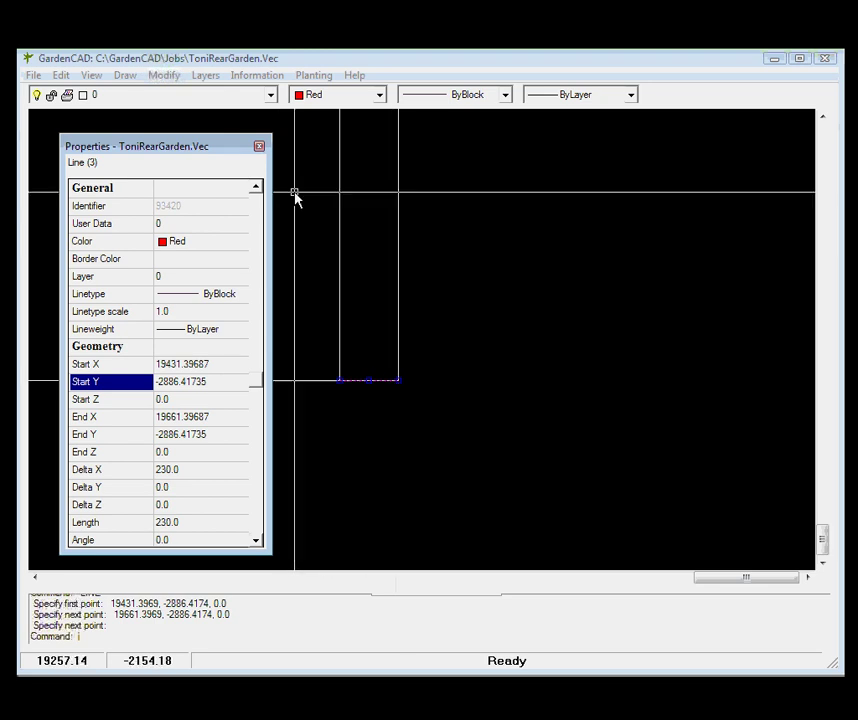
pyautogui.click(259, 146)
pyautogui.press('Escape')
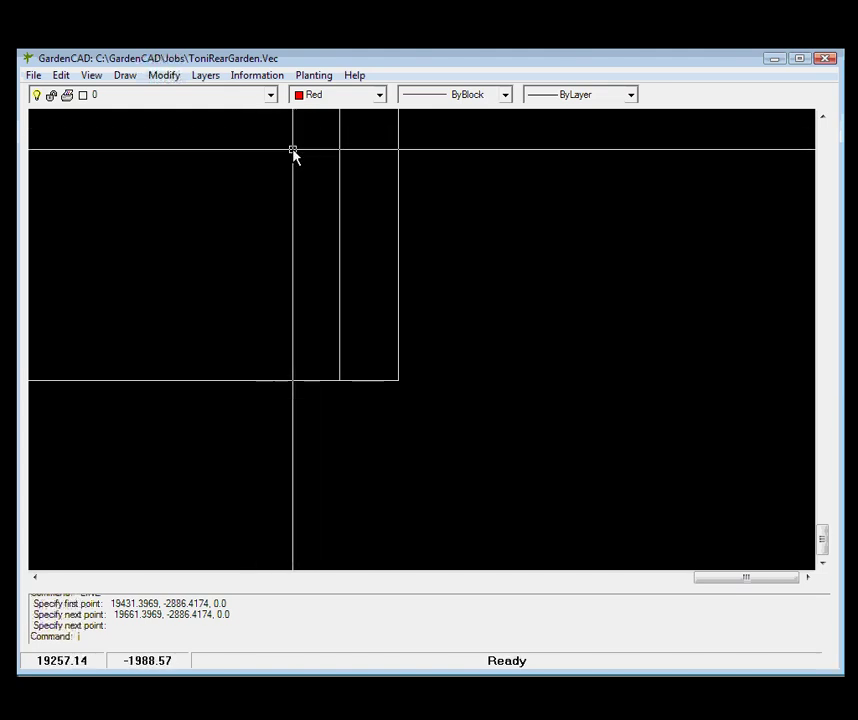
pyautogui.click(268, 80)
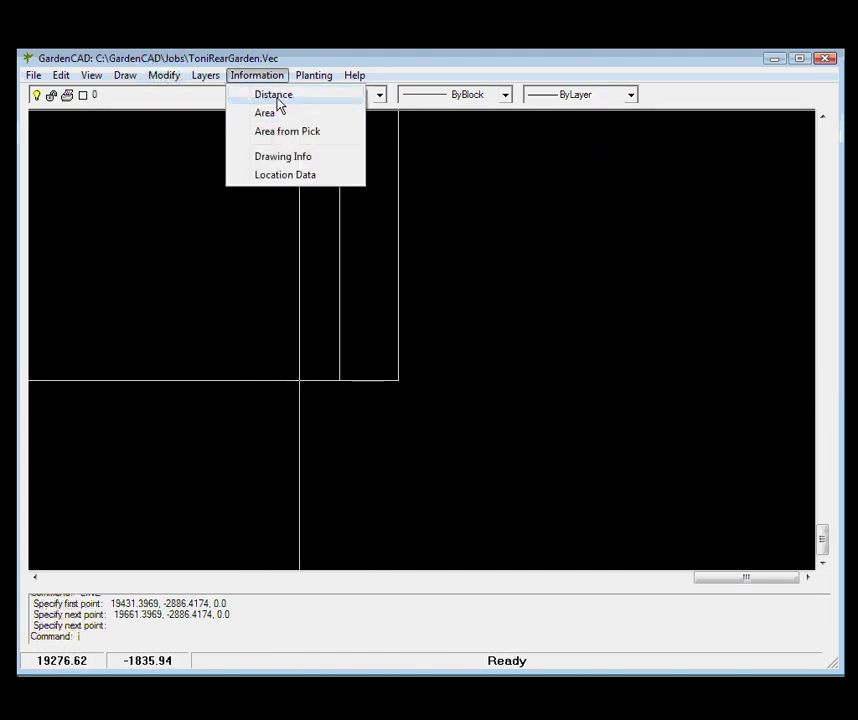
pyautogui.click(279, 98)
pyautogui.click(339, 380)
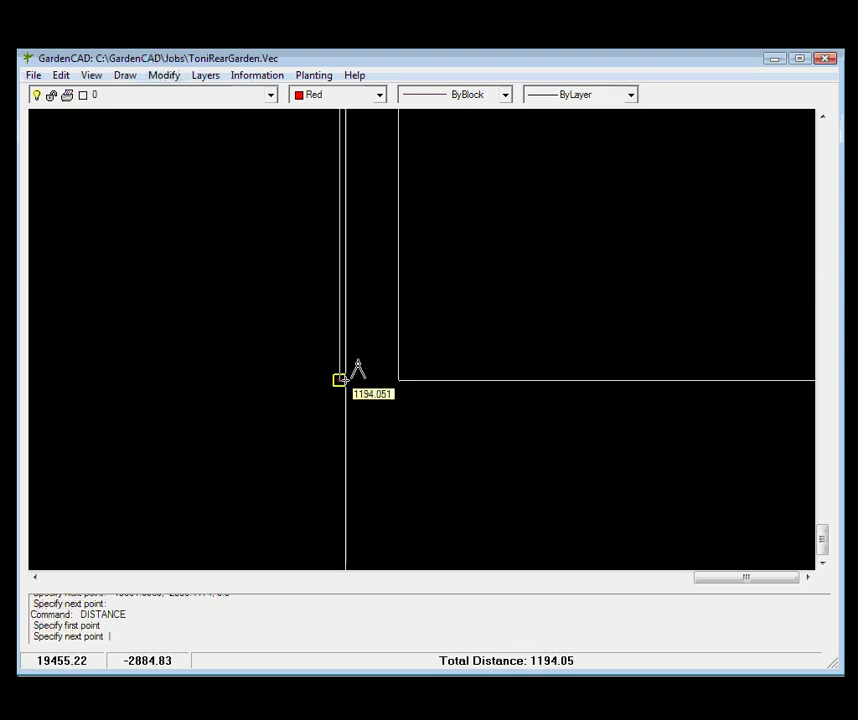
pyautogui.click(398, 380)
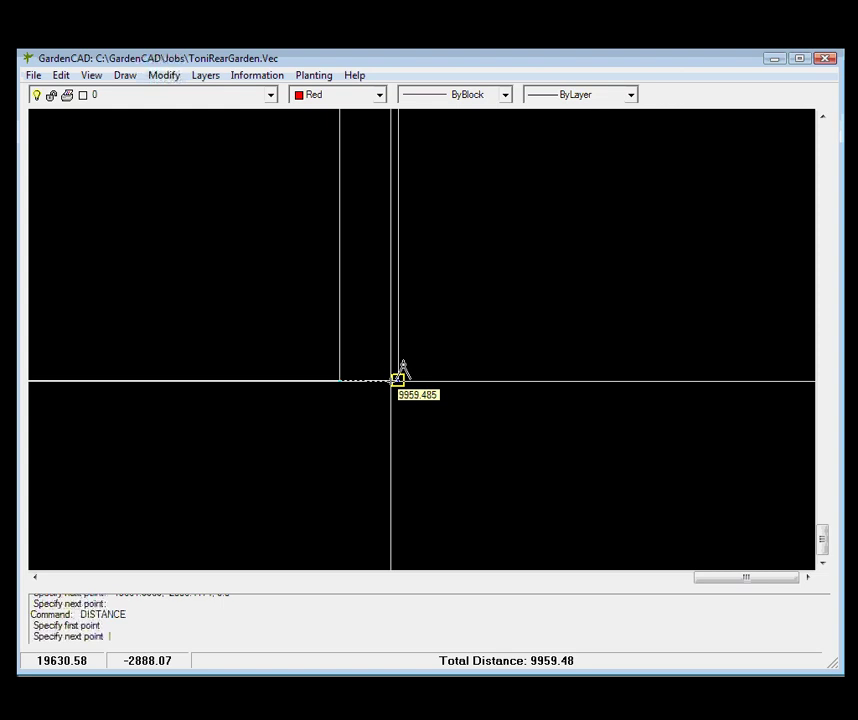
pyautogui.press('Escape')
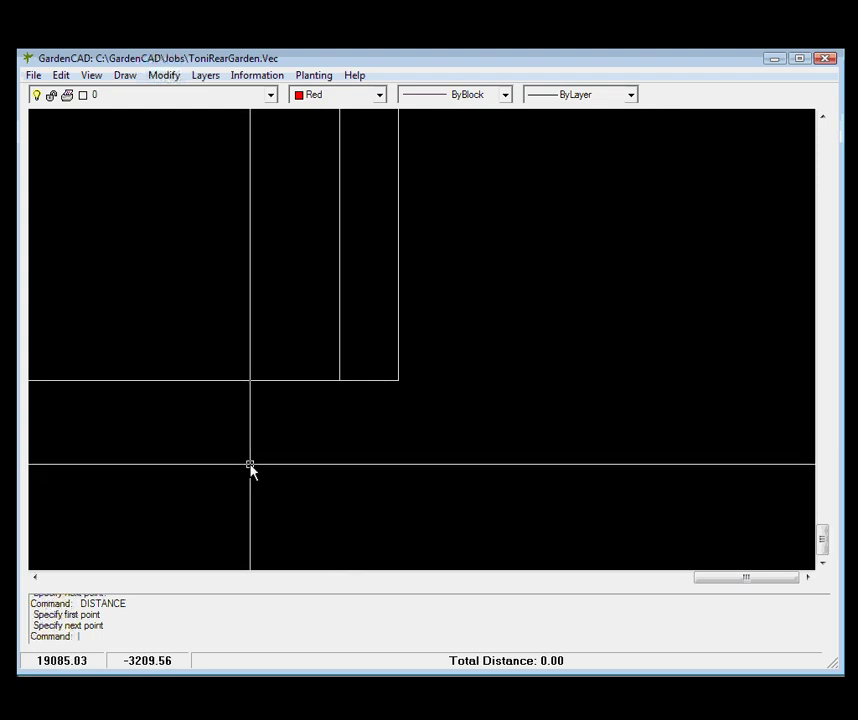
# Step: Finish the distance measurement, reading a spacing of 11200, and open the Information menu
pyautogui.click(250, 467)
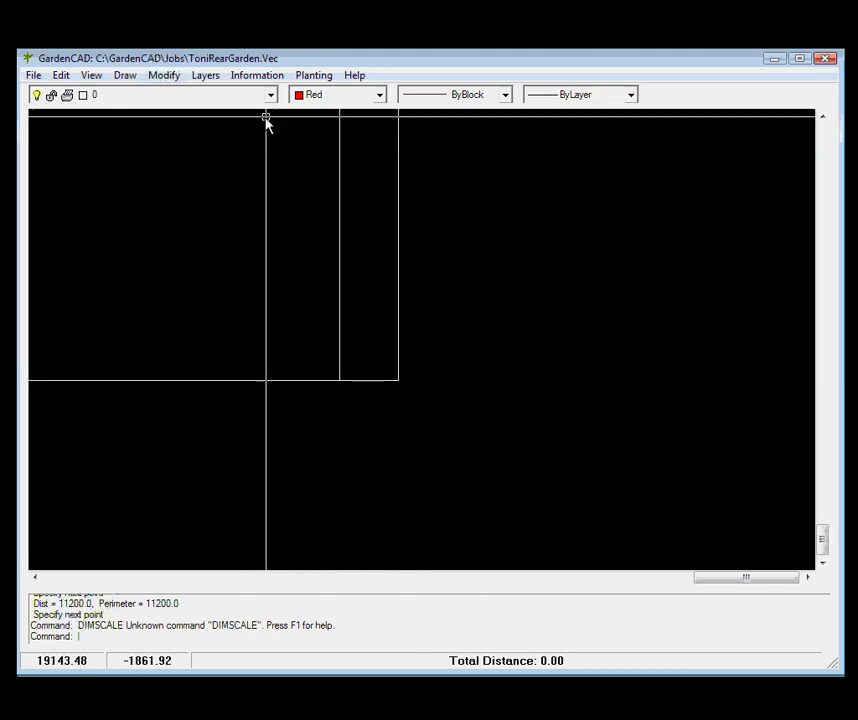
pyautogui.click(257, 77)
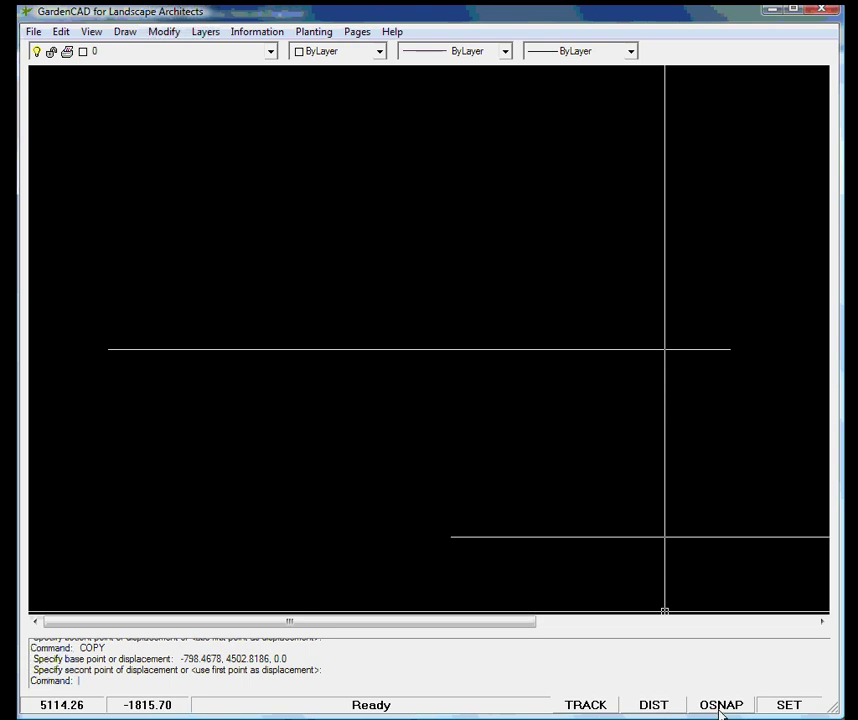
# Step: Uncheck Endpoint, Midpoint and Center object snaps in the drafting aid settings and apply
pyautogui.click(787, 705)
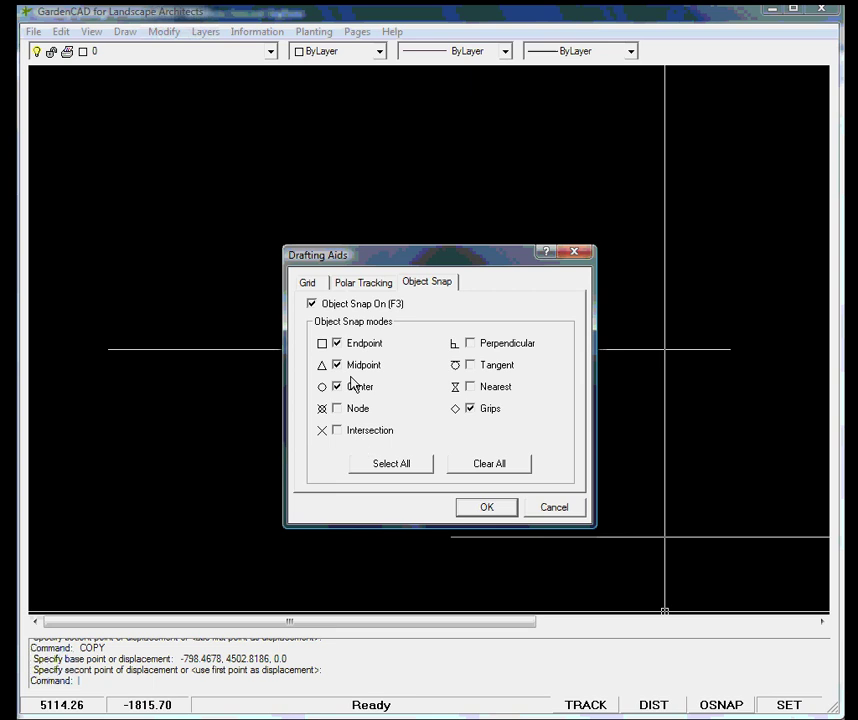
pyautogui.click(337, 344)
pyautogui.click(337, 365)
pyautogui.click(337, 386)
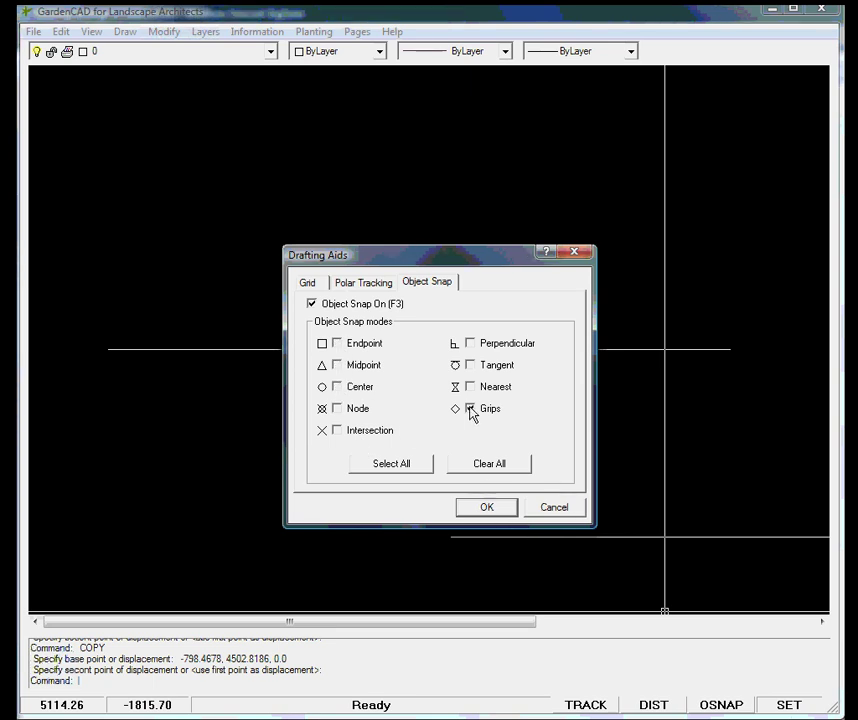
pyautogui.click(487, 510)
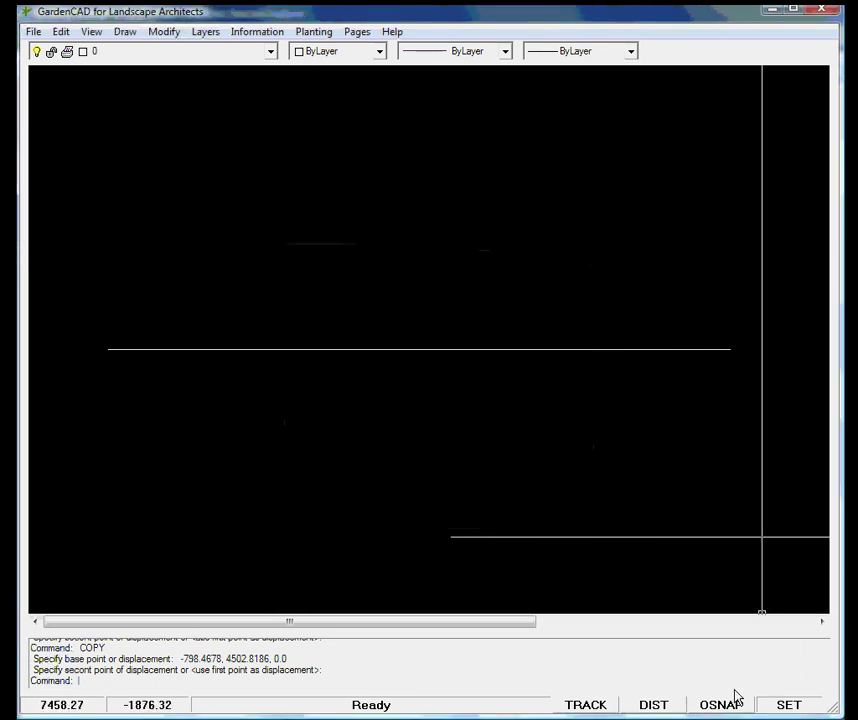
# Step: Switch the DIST and TRACK aids off and back on
pyautogui.click(655, 708)
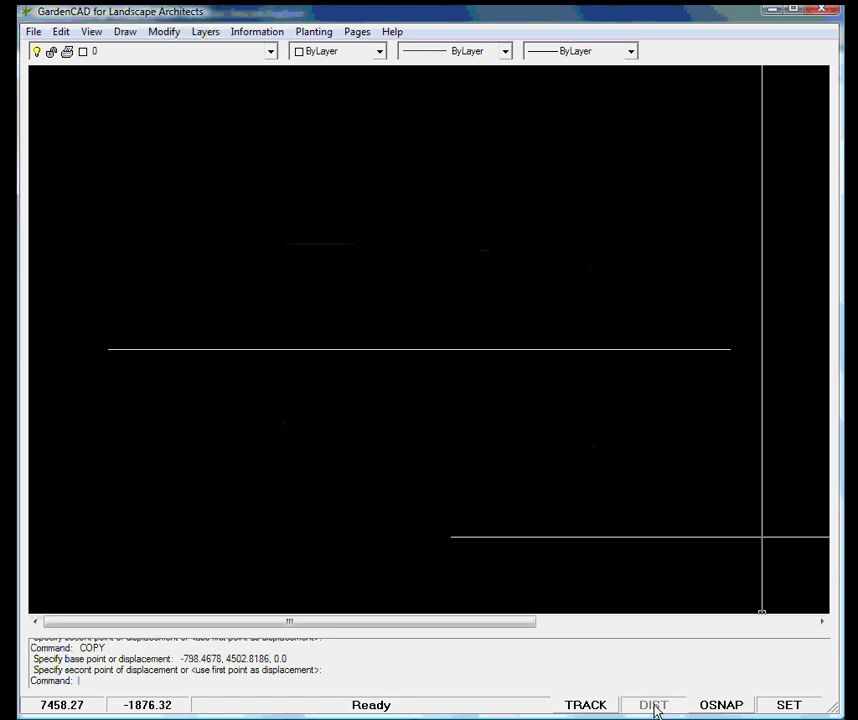
pyautogui.click(655, 708)
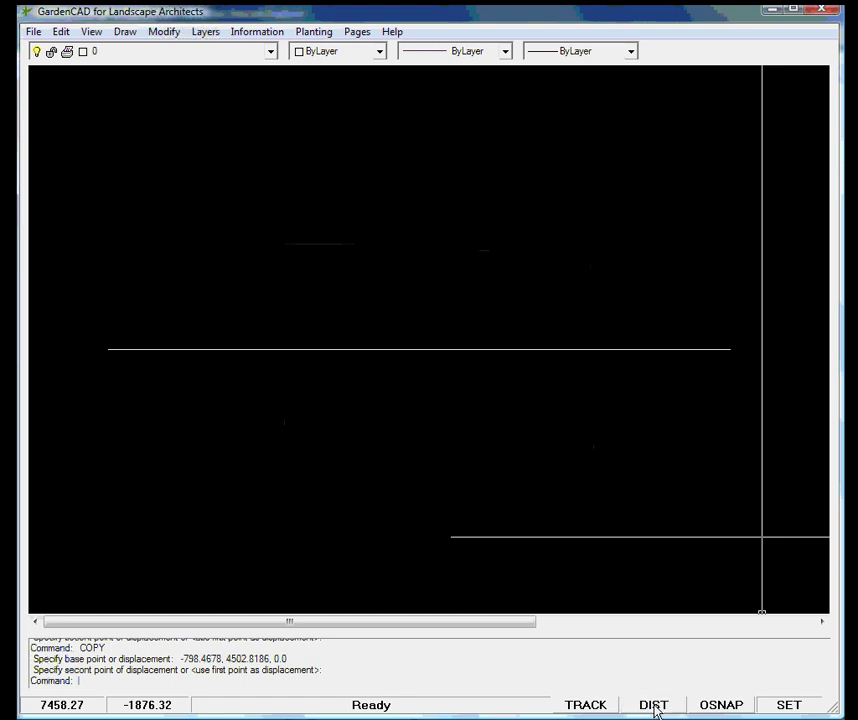
pyautogui.click(600, 708)
pyautogui.click(600, 708)
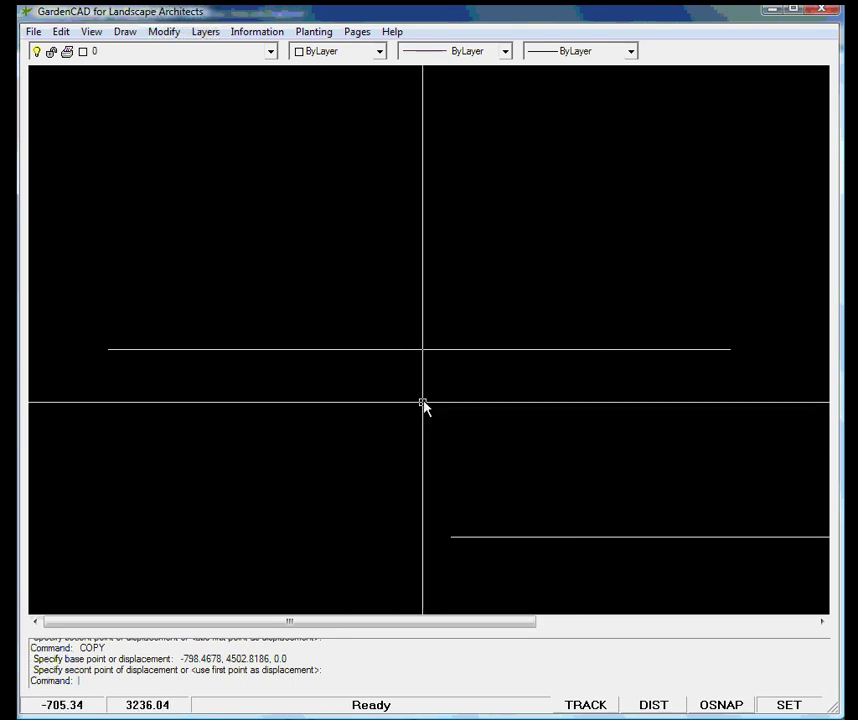
# Step: Copy the horizontal wall line straight up at 230, 460, 690 and 1150 mm (Polar < 90°)
pyautogui.click(427, 350)
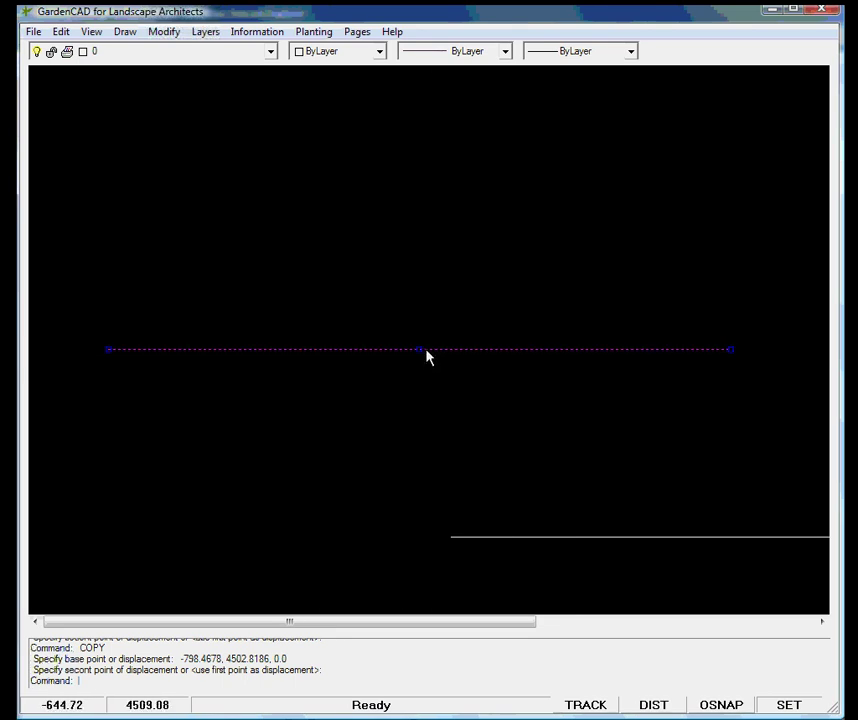
pyautogui.rightClick(425, 349)
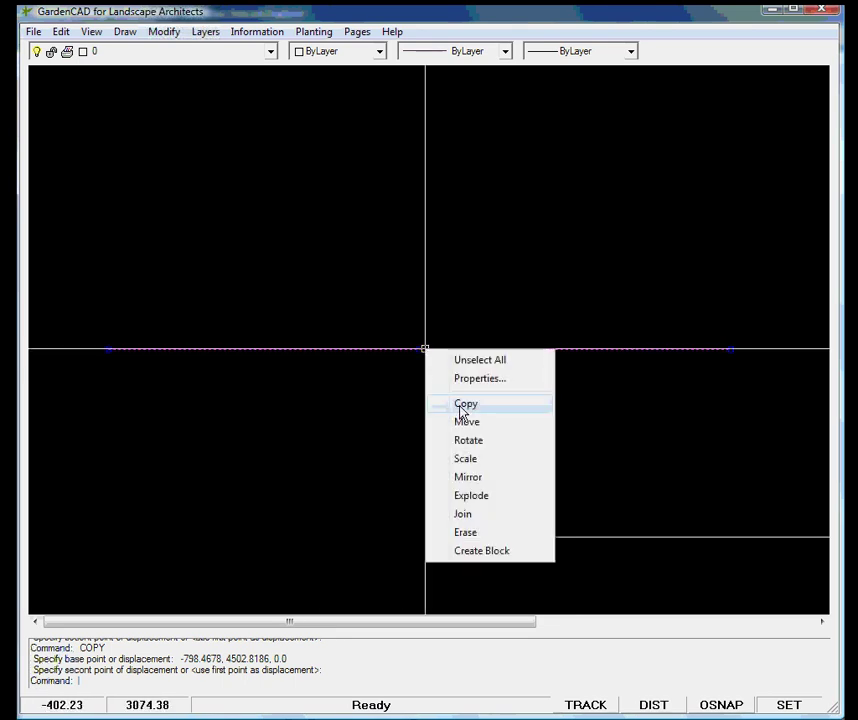
pyautogui.click(460, 405)
pyautogui.click(419, 349)
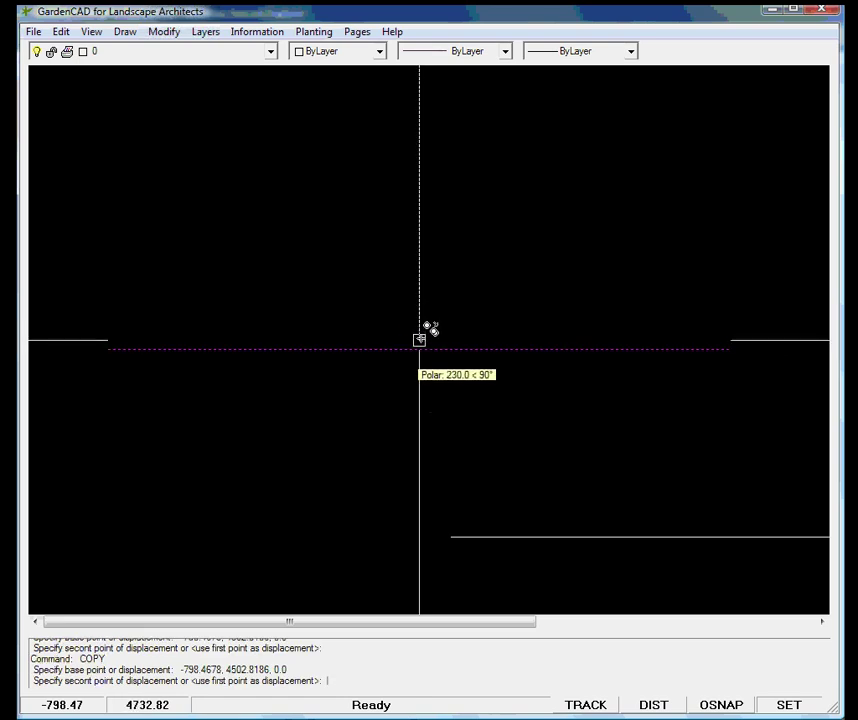
pyautogui.click(419, 340)
pyautogui.scroll(3, 420, 342)
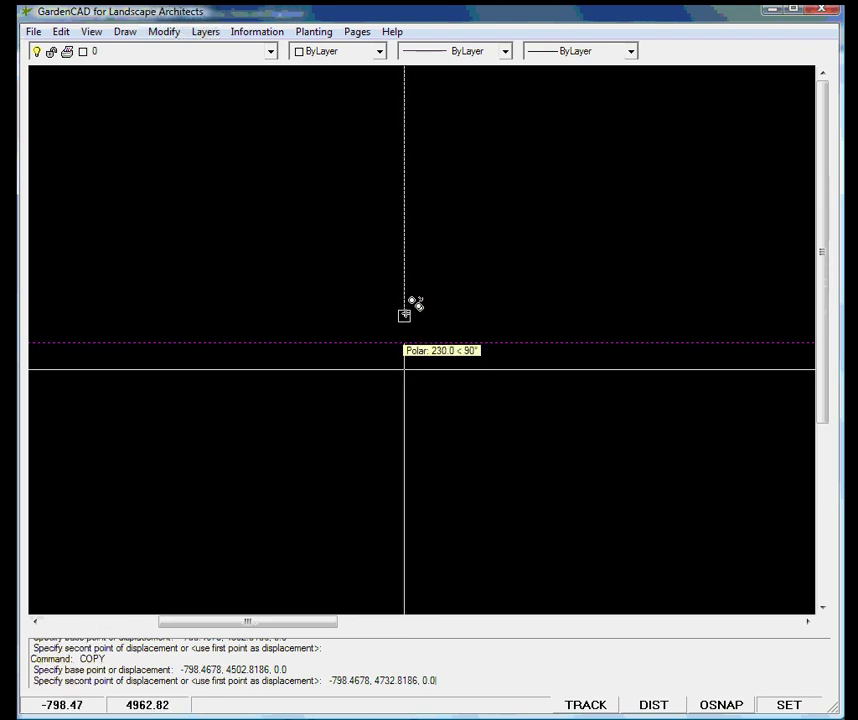
pyautogui.click(404, 315)
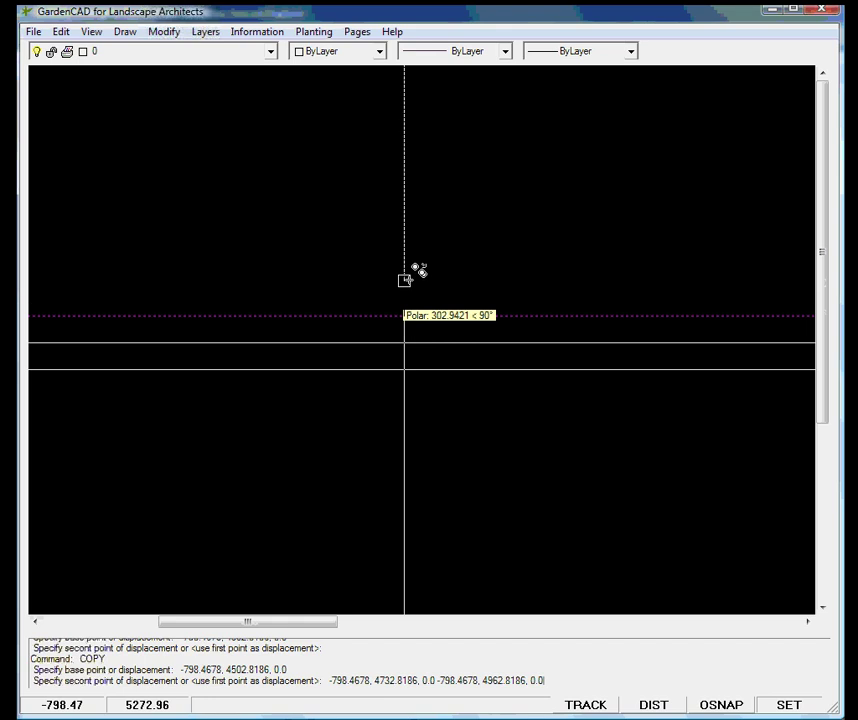
pyautogui.click(404, 289)
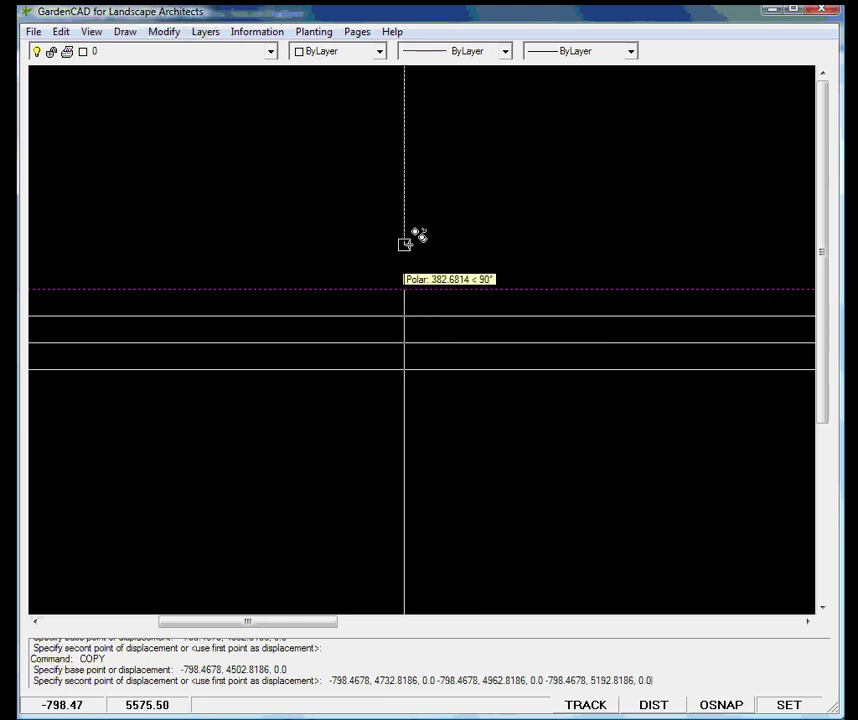
pyautogui.click(404, 235)
pyautogui.press('Return')
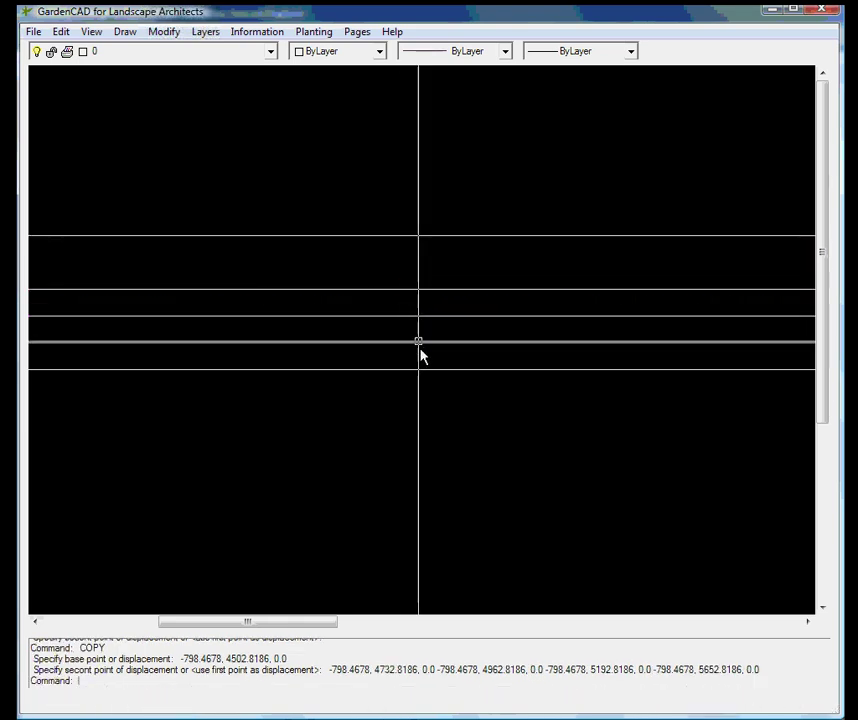
pyautogui.click(259, 35)
pyautogui.click(275, 51)
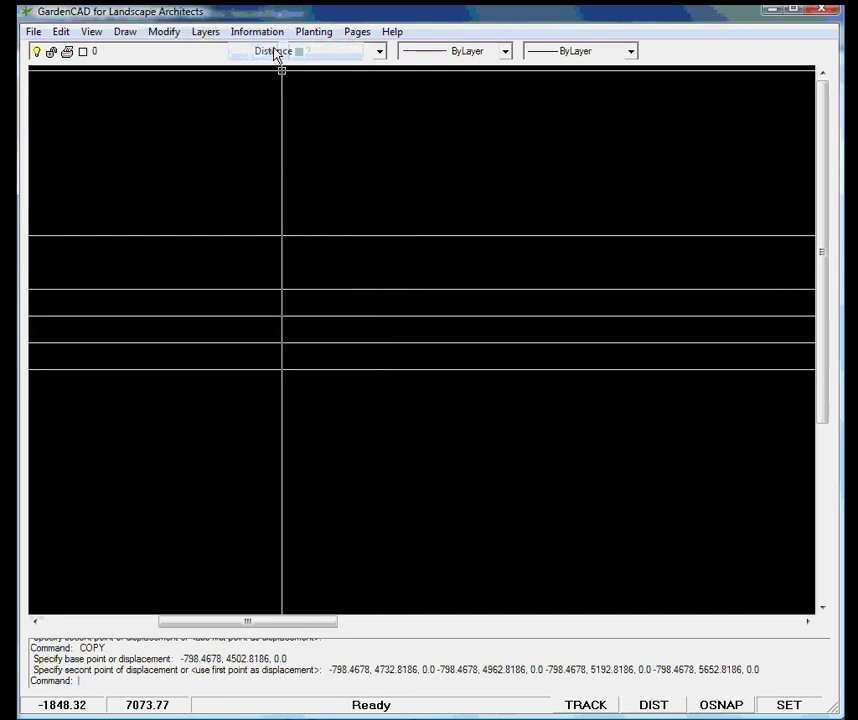
pyautogui.click(408, 236)
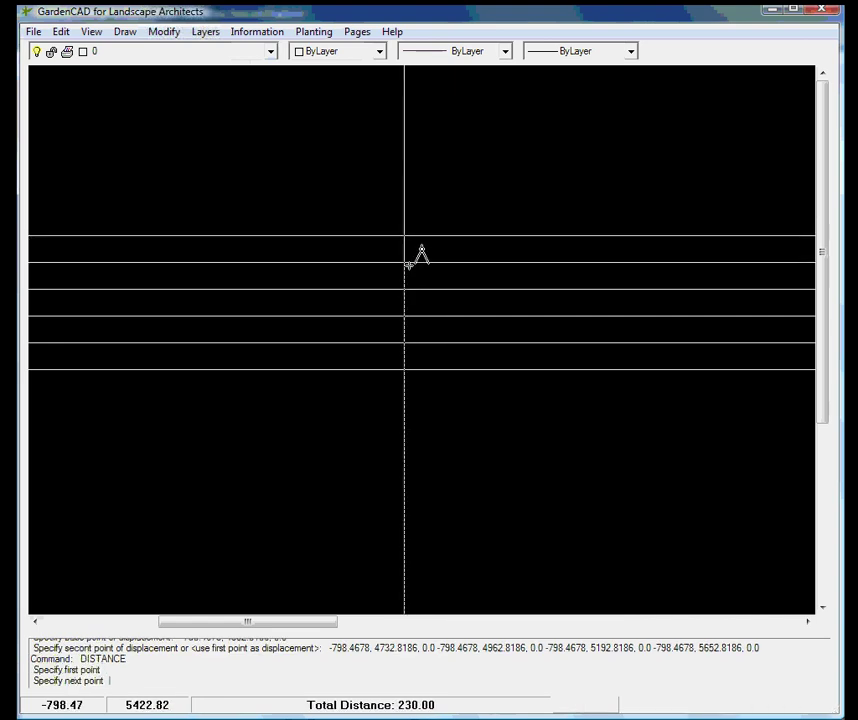
pyautogui.click(404, 289)
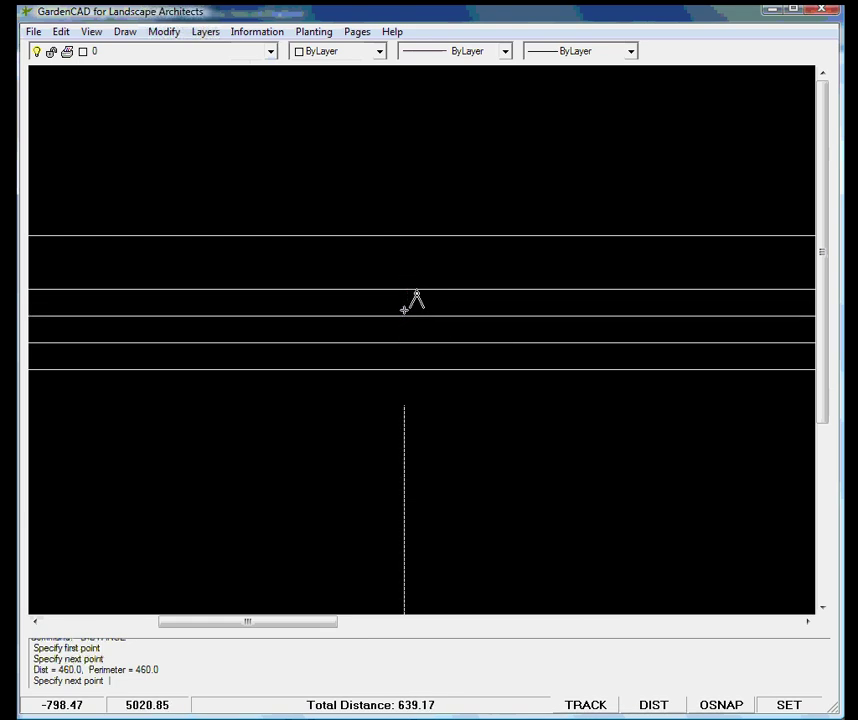
pyautogui.click(404, 289)
pyautogui.click(419, 296)
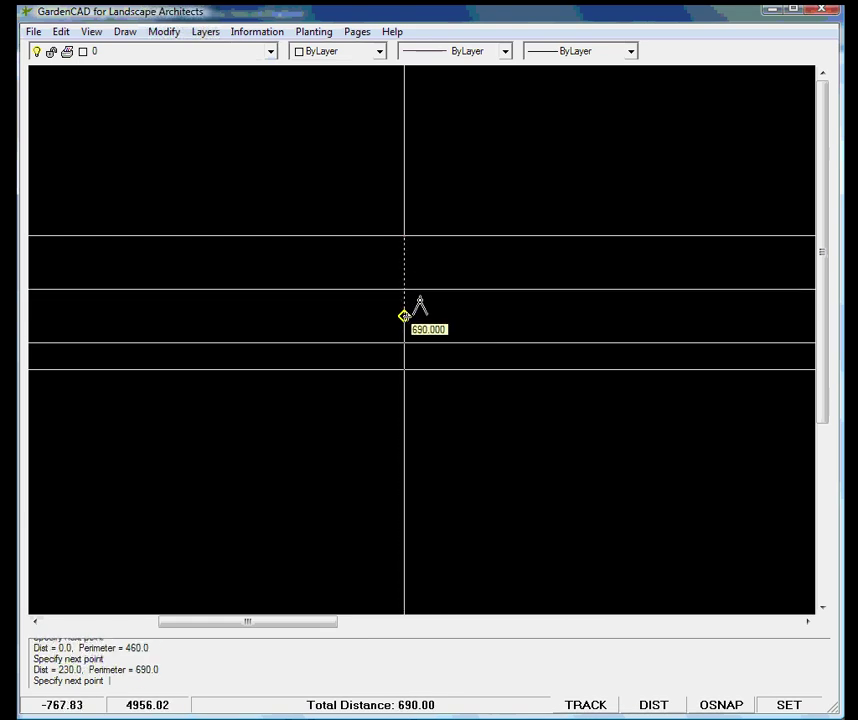
pyautogui.press('Escape')
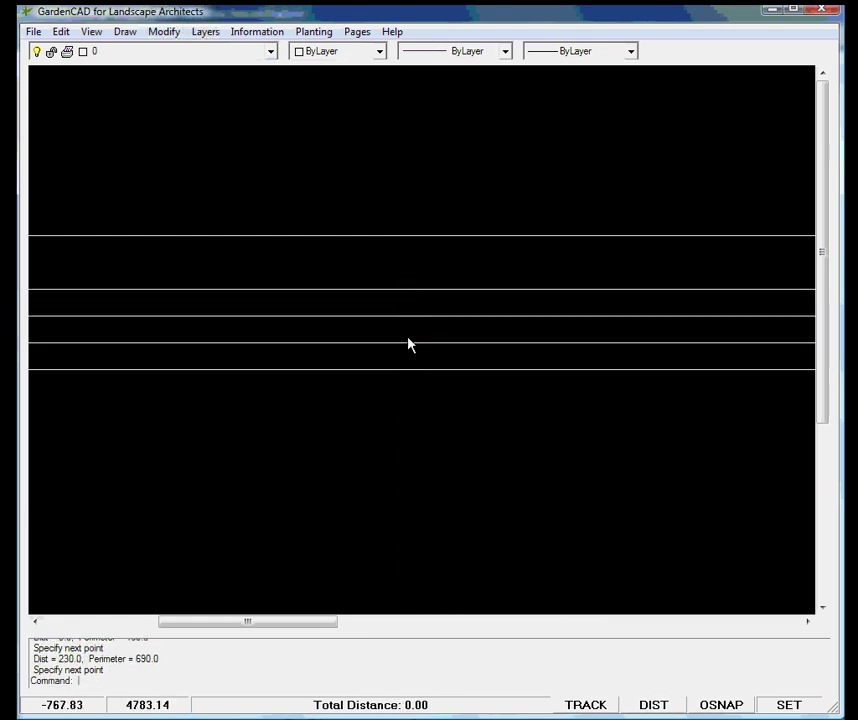